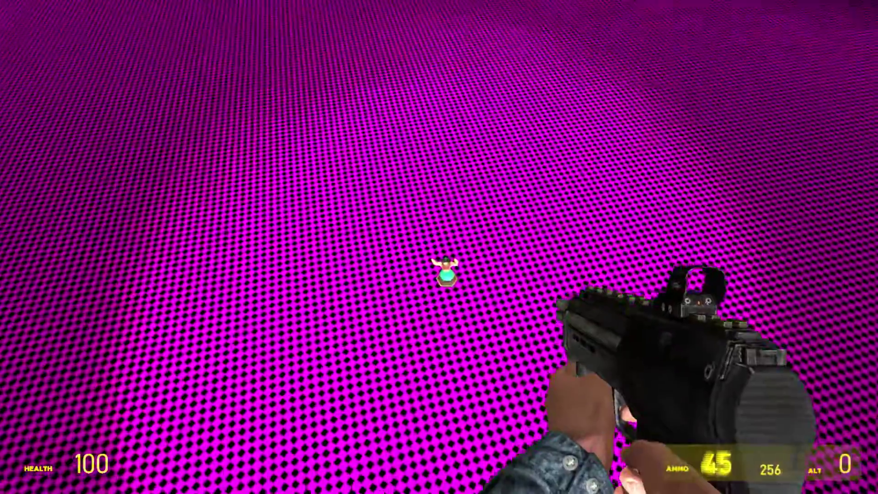
Step: Spawn a Beware of Dog sign from the Comic Props catalogue
left_click_drag(440, 247, 440, 247)
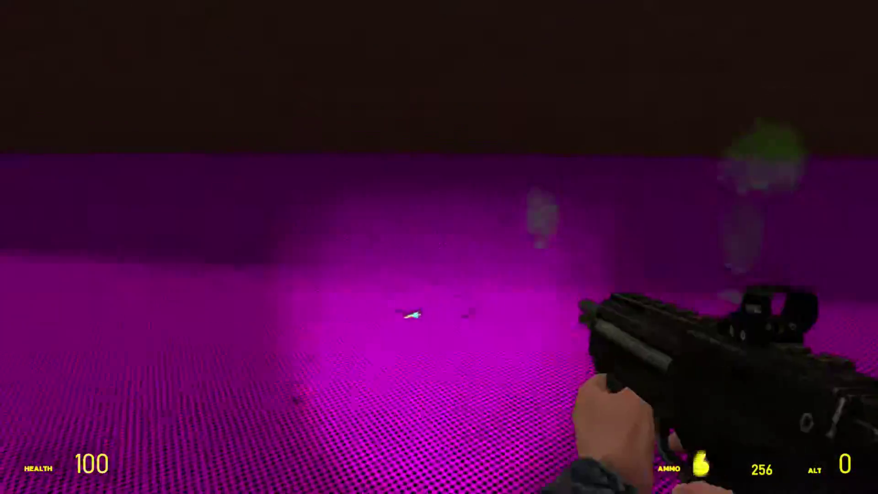
key("q")
key("q")
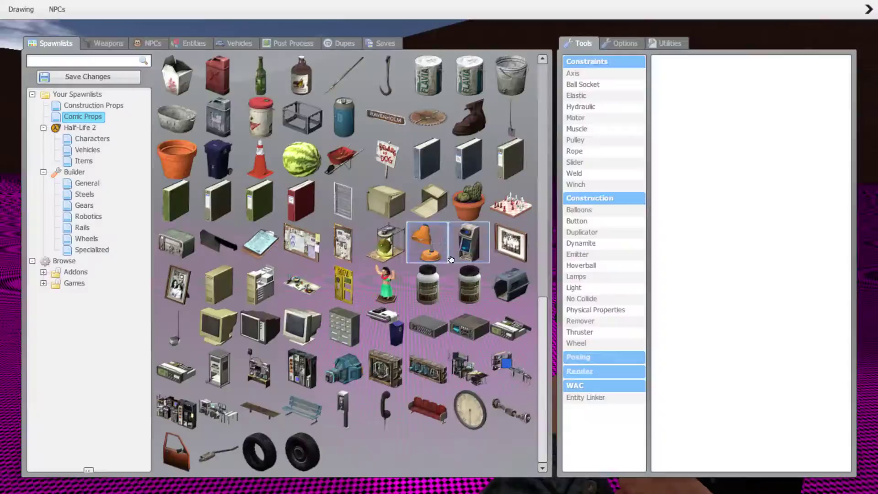
key("4")
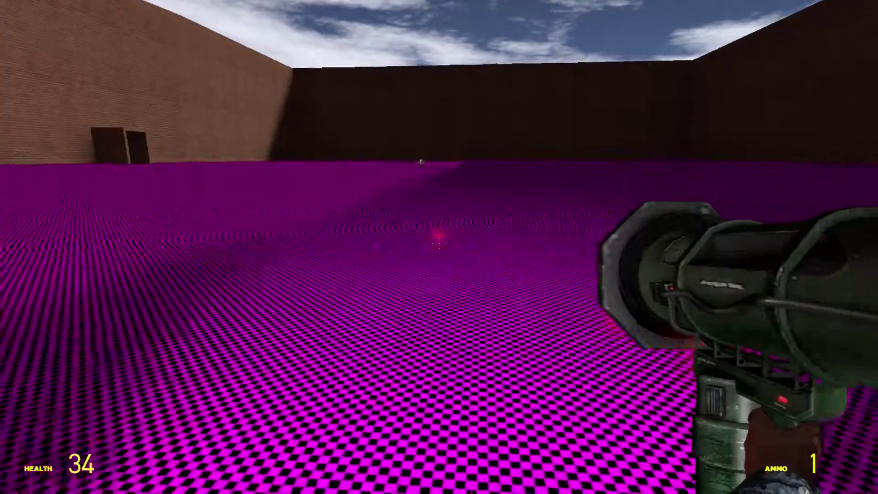
key("q")
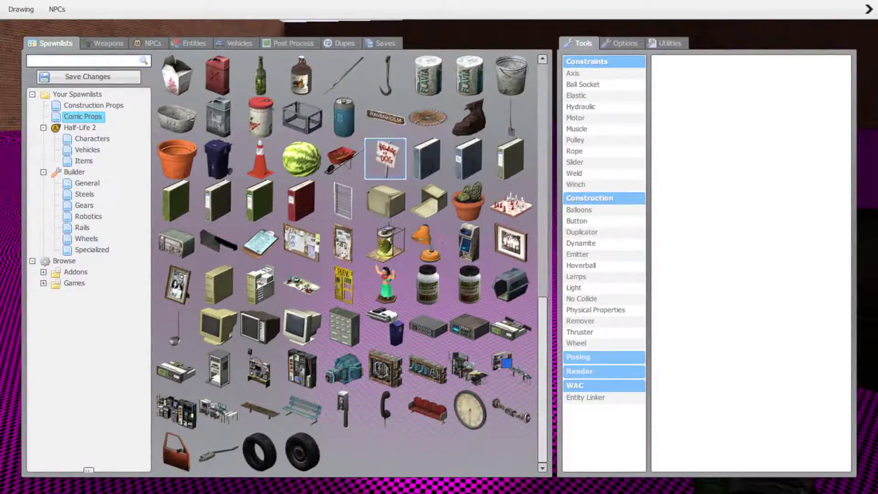
left_click(386, 158)
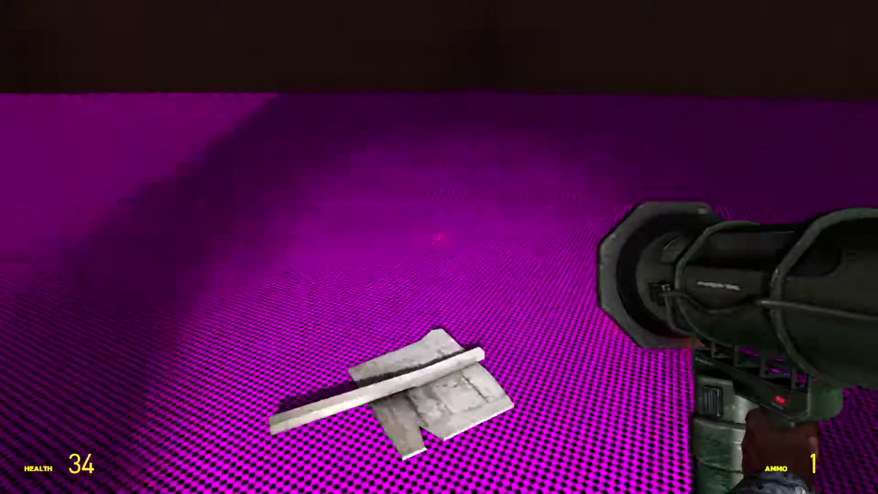
Step: Spawn another Beware of Dog sign, undo the one that fell flat, and respawn it
key("q")
left_click(385, 171)
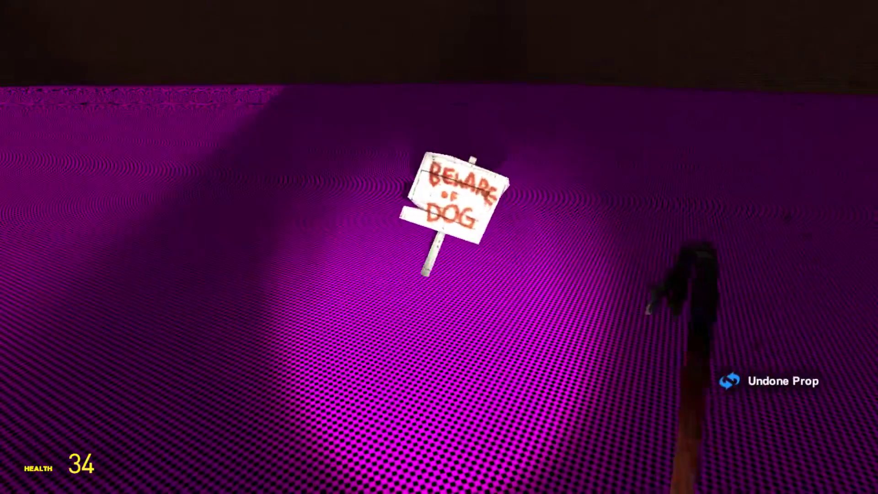
key("z")
key("q")
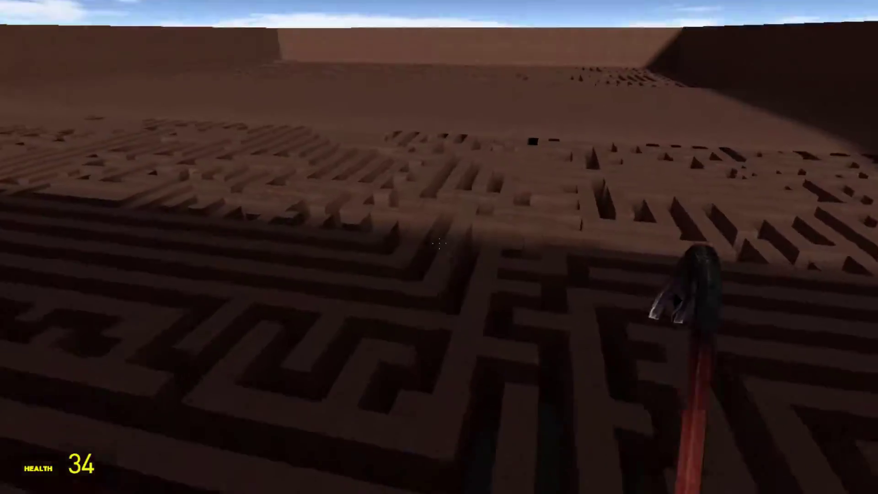
key("q")
Step: Check the NPC list, survey the maze, then reopen the catalogue on Doktor's SWEPs
left_click(166, 46)
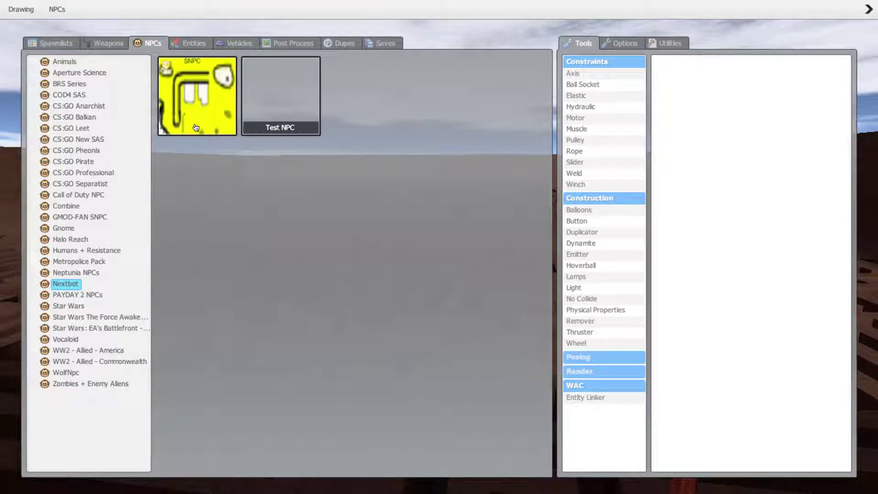
key("q")
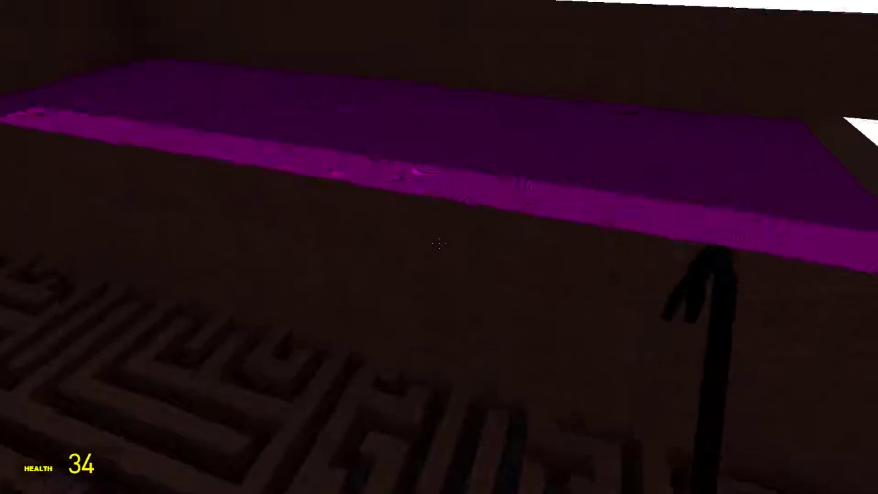
key("q")
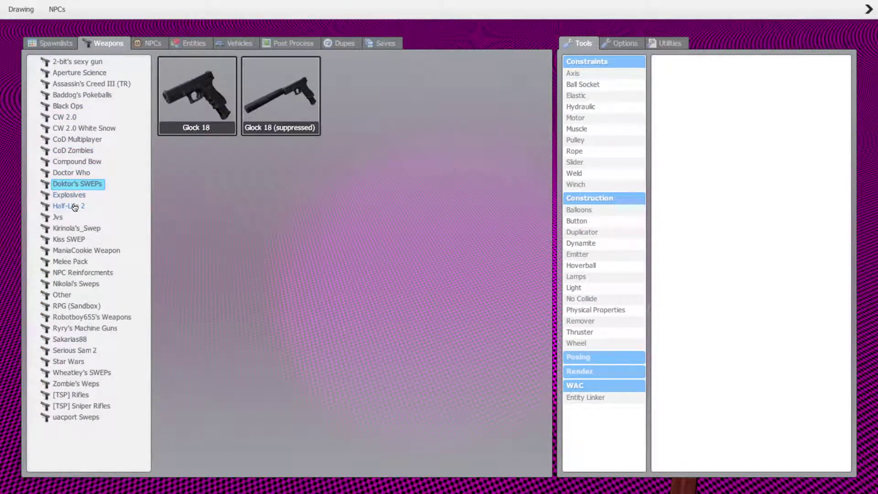
Step: Walk the maze corridors to the wall-mounted maze puzzle and open Explosives weapons
key("q")
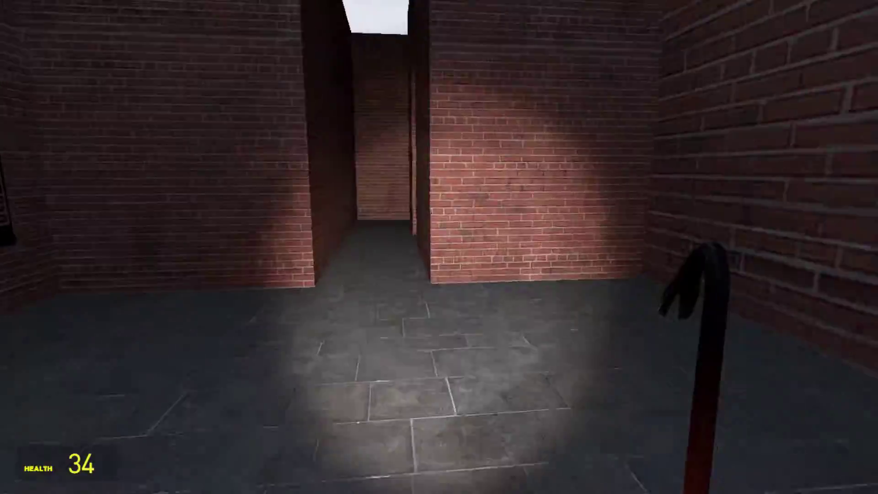
key("w")
key("w")
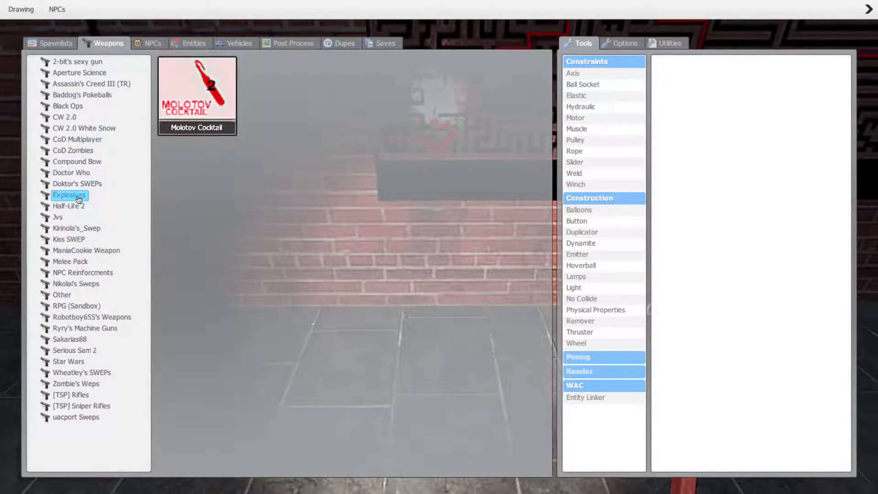
left_click(69, 205)
Step: Equip the Molotov Cocktail and throw it to set the maze doorway ablaze
left_click(71, 198)
left_click(196, 89)
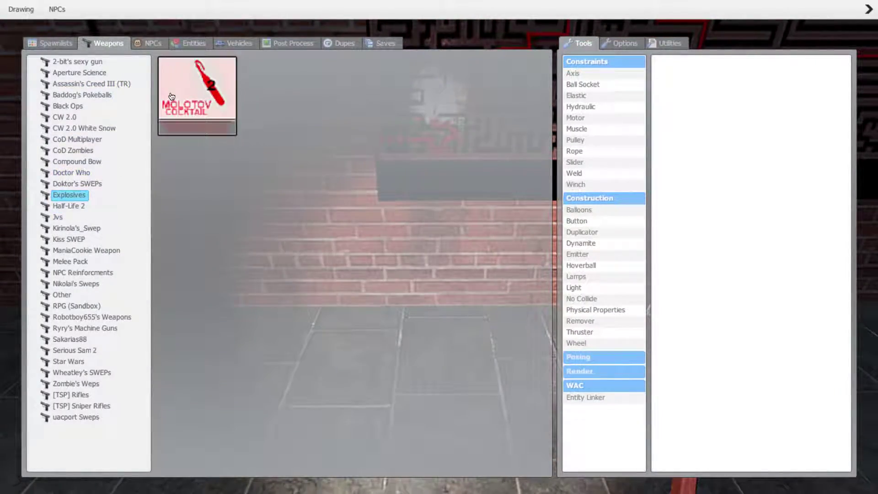
left_click(439, 248)
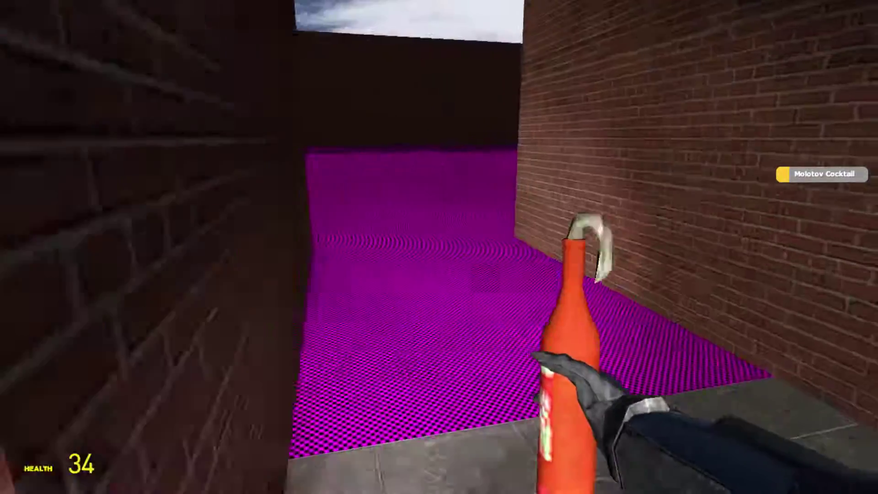
key("w")
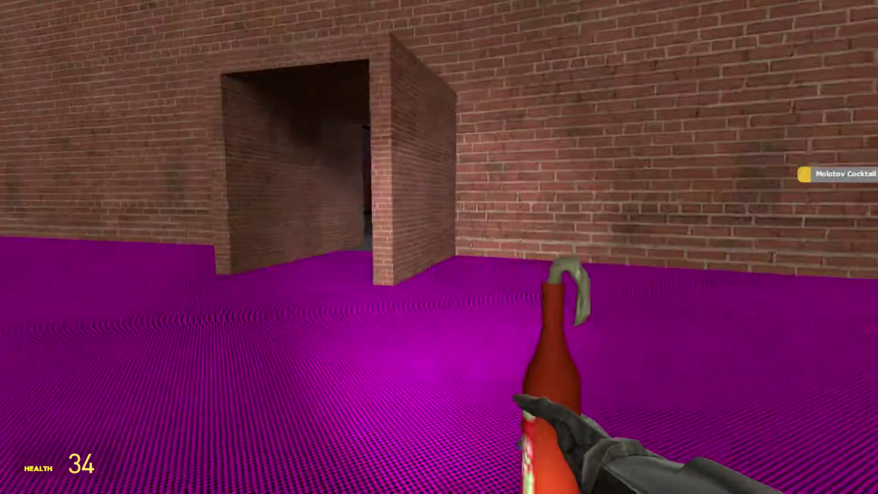
key("q")
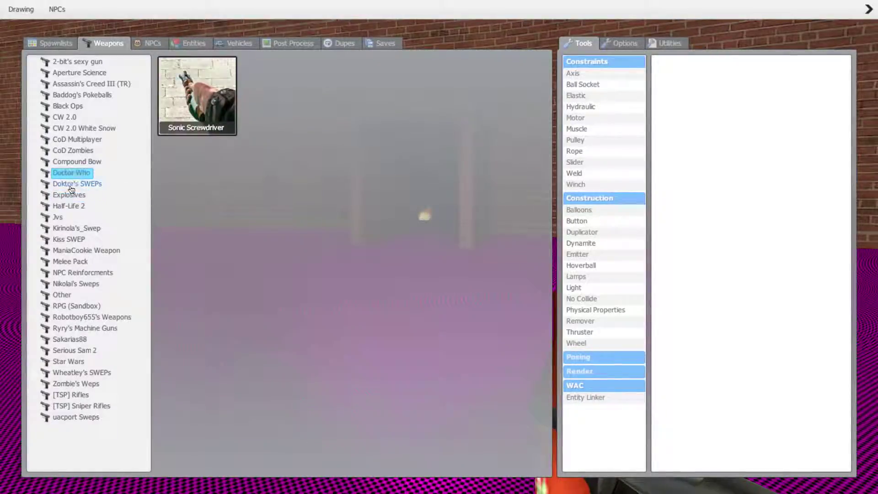
key("w")
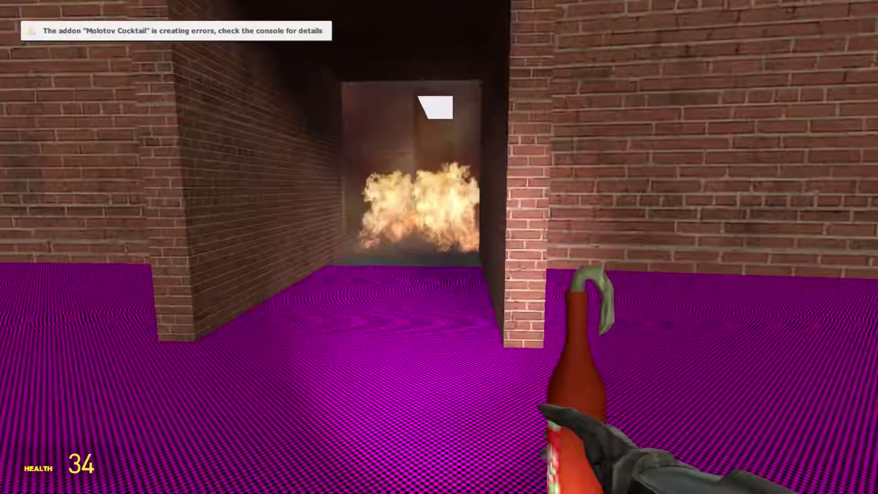
Step: Browse the weapon categories and equip the red pistol from 2-bit's sexy gun
key("q")
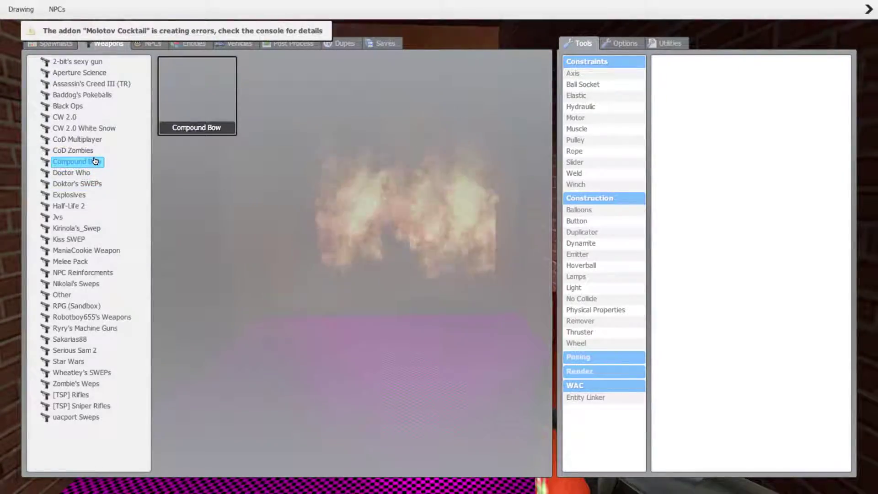
left_click(89, 151)
left_click(79, 116)
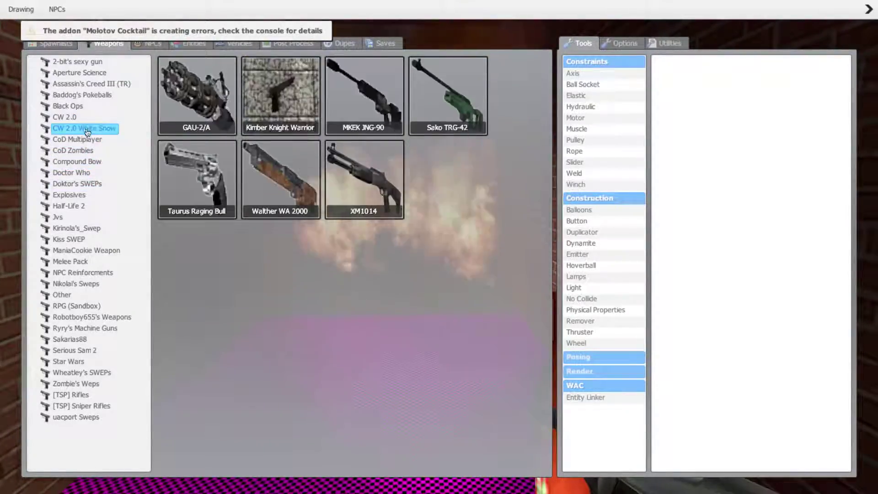
left_click(81, 106)
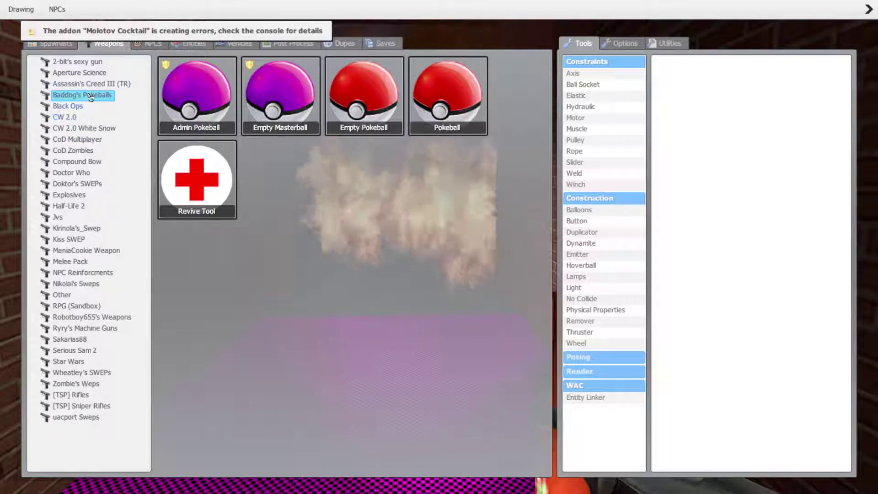
left_click(90, 85)
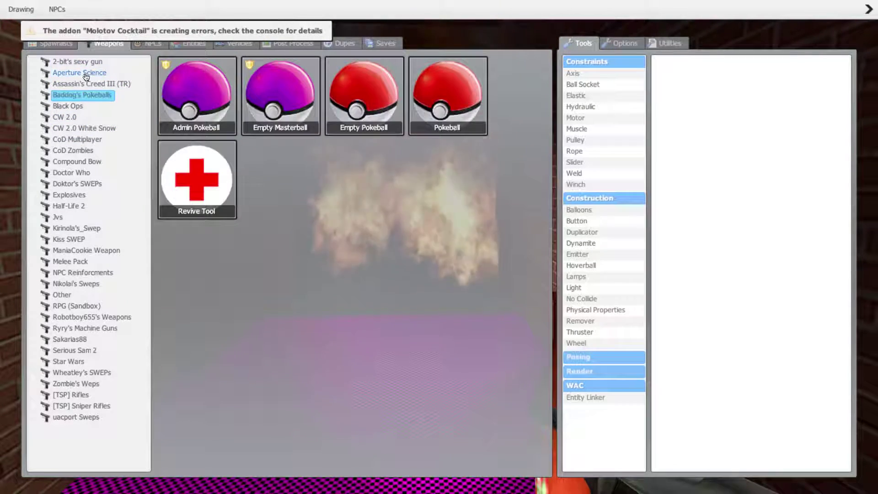
left_click(86, 71)
left_click(181, 91)
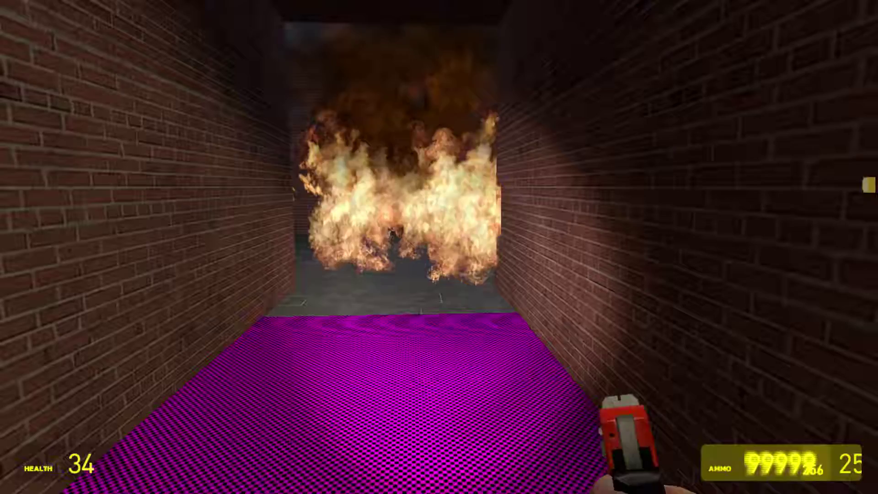
key("q")
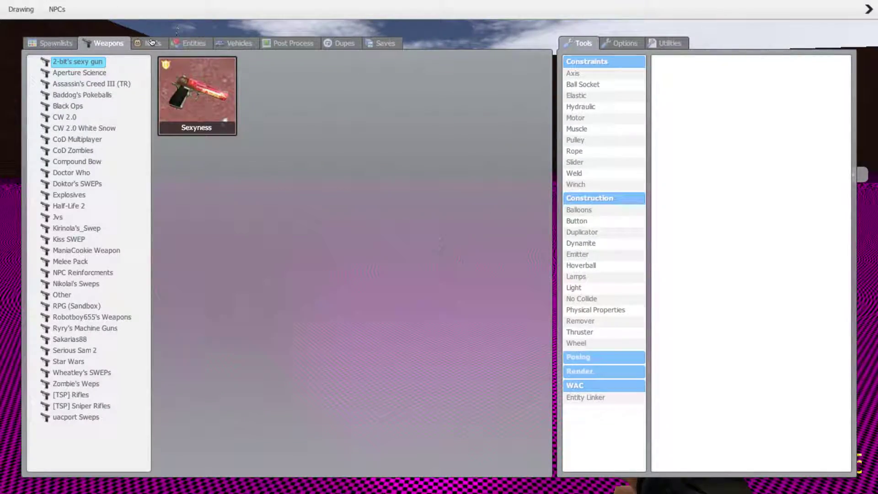
Step: Spawn the SpongeBob nextbot from the NPCs list and undo it
left_click(151, 42)
left_click(197, 96)
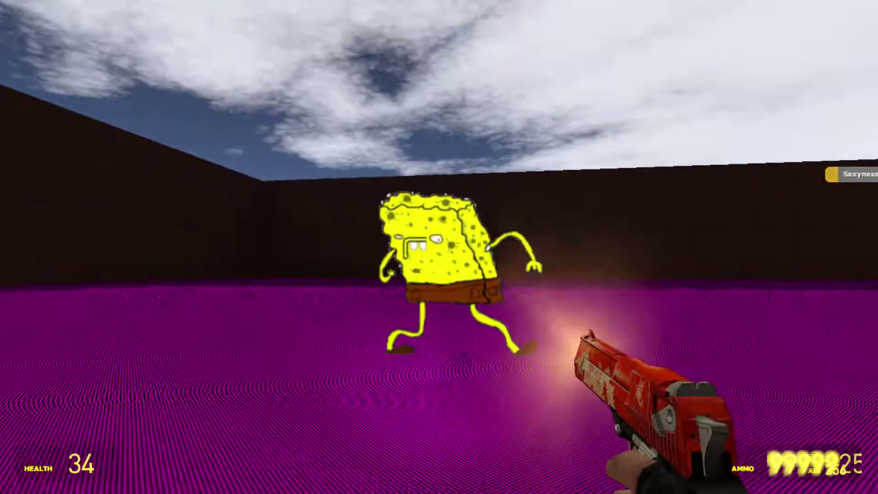
key("z")
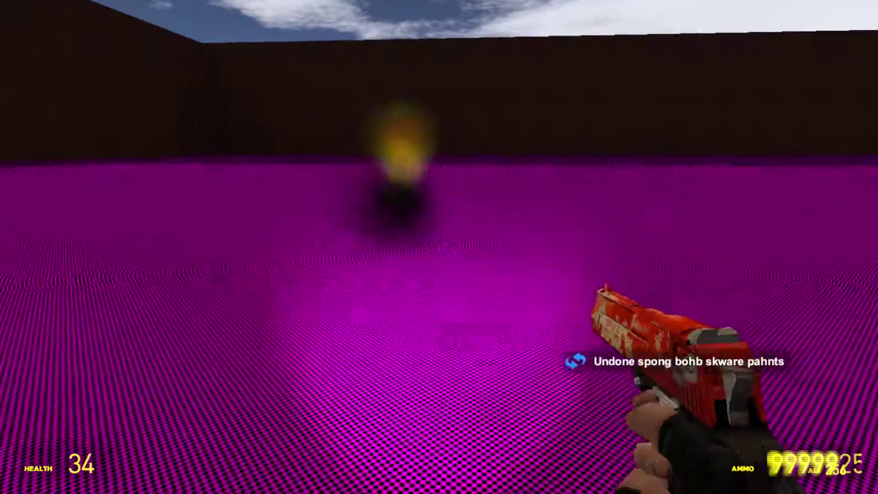
Step: Spawn Doge from the WolfNpc category, shoot it, and undo it
key("q")
left_click(94, 295)
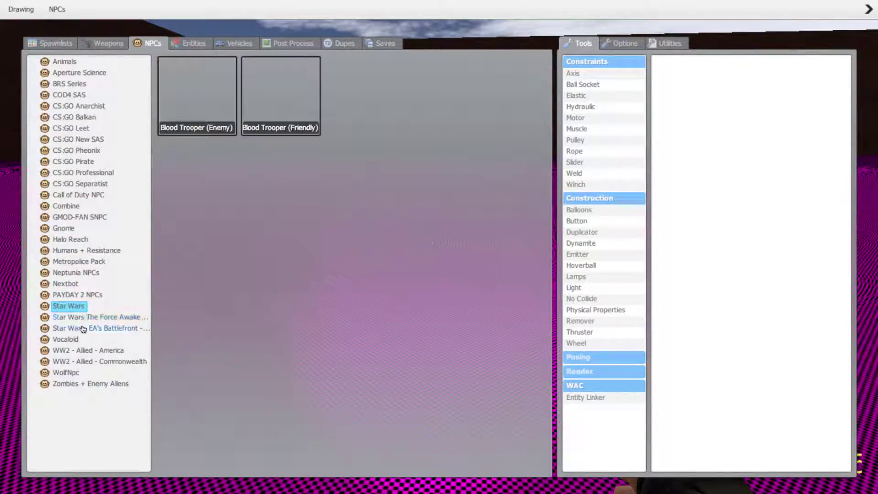
left_click(70, 339)
left_click(77, 372)
left_click(75, 374)
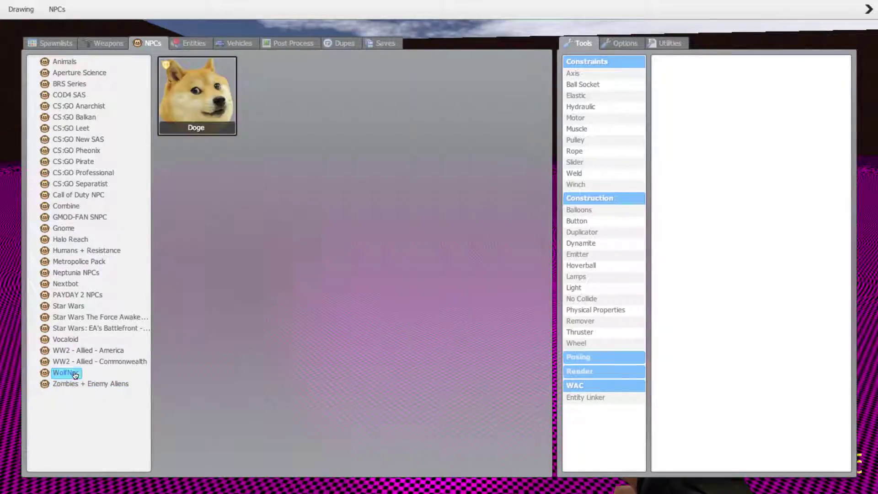
left_click(203, 120)
left_click(440, 247)
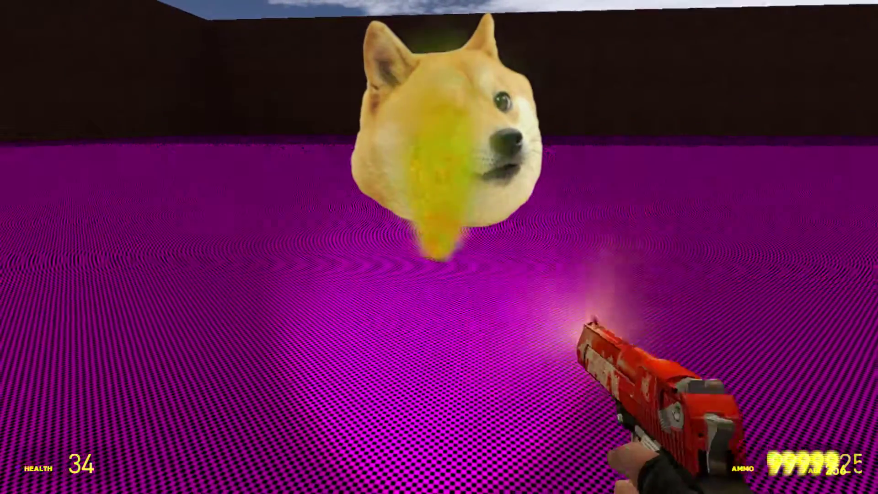
key("z")
key("q")
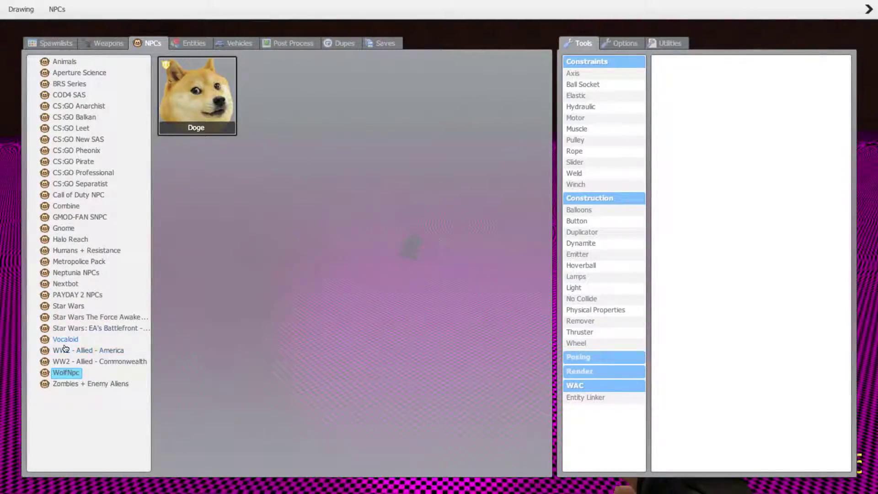
Step: Browse the NPC categories until the Combine NPCs are showing
left_click(82, 361)
left_click(113, 250)
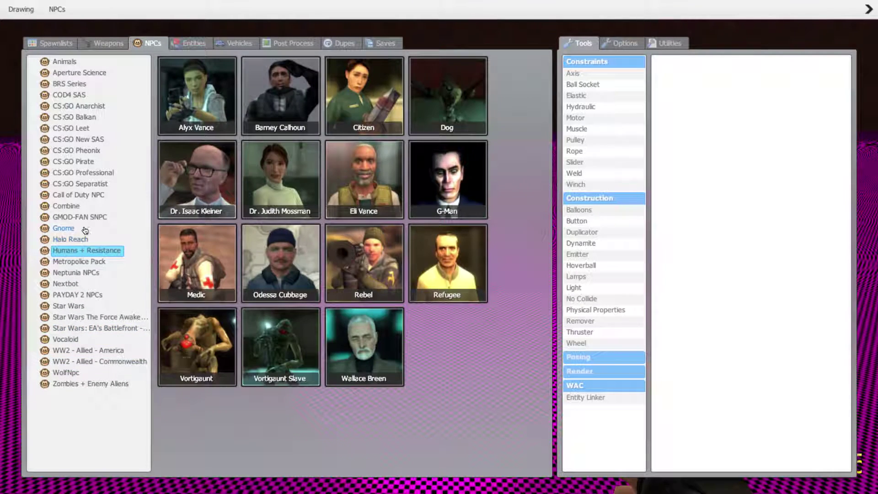
left_click(82, 228)
left_click(77, 206)
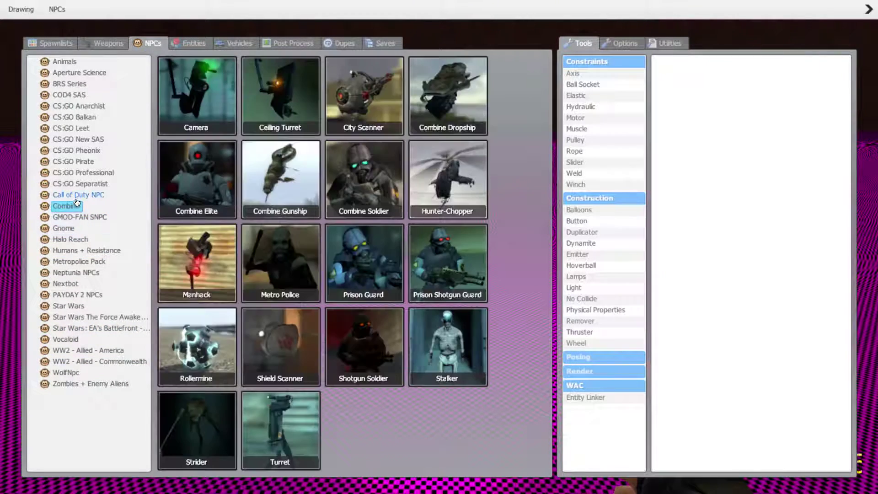
left_click(84, 206)
Step: Spawn a Strider, shoot it repeatedly with the pistol, and undo it
left_click(202, 417)
left_click(439, 247)
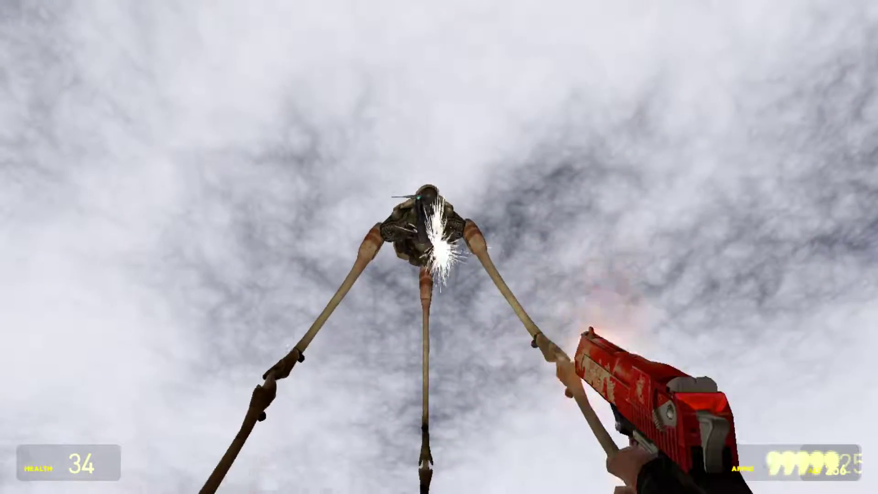
left_click(439, 247)
left_click(439, 247)
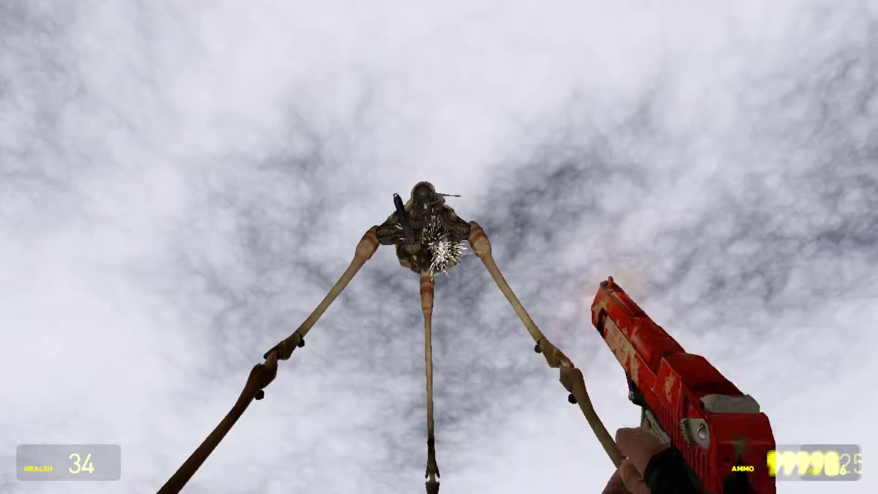
left_click(439, 247)
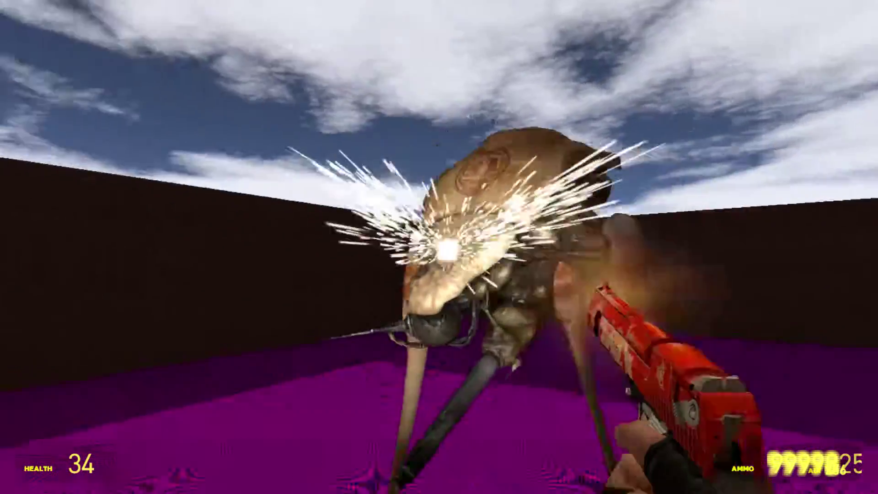
left_click(439, 247)
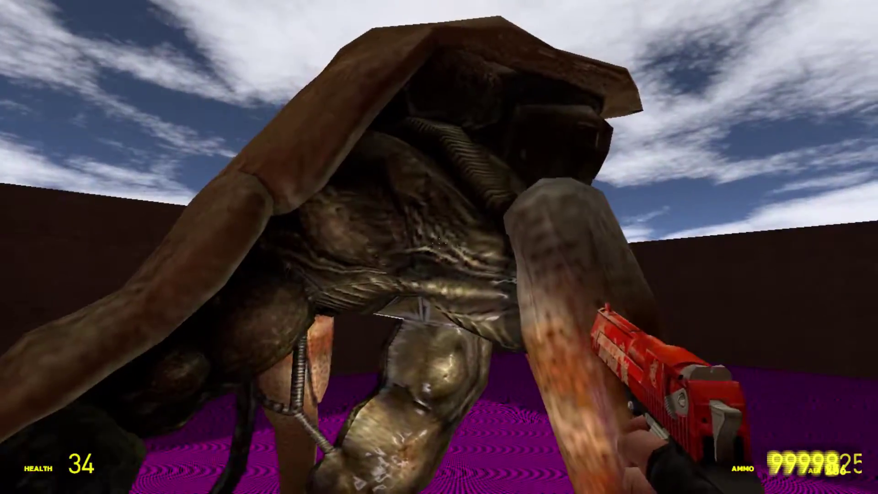
left_click(439, 247)
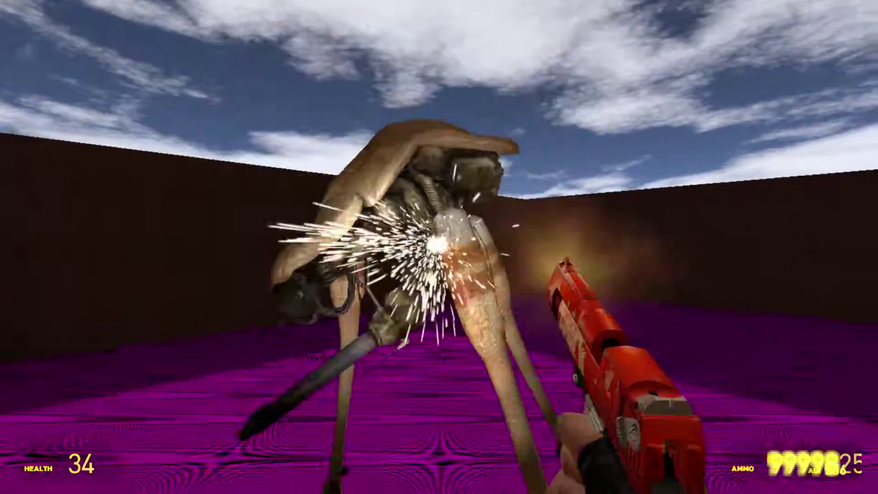
key("z")
Step: Shoot a Combine soldier, then spawn a Combine Dropship, shoot it, and undo it
key("q")
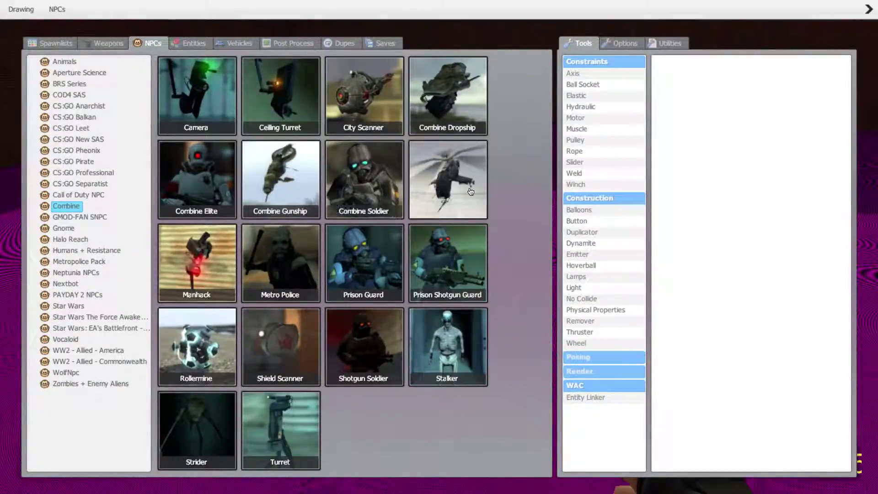
key("q")
left_click(439, 247)
key("q")
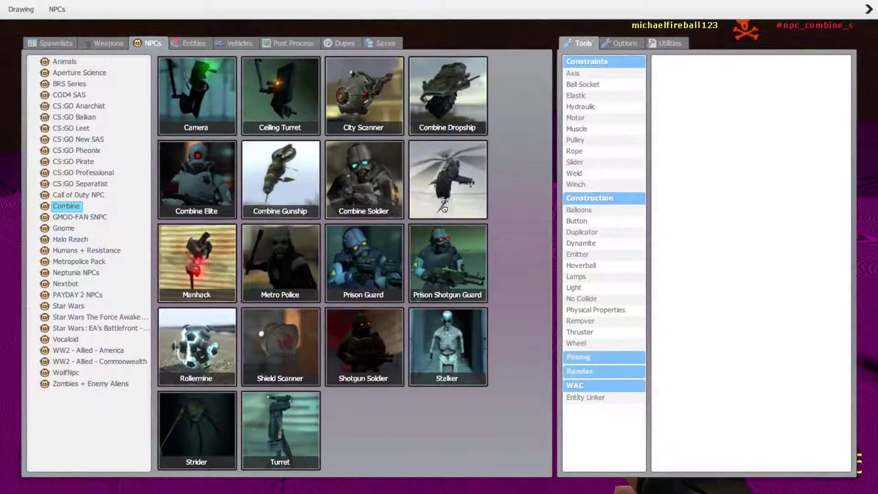
left_click(444, 124)
key("q")
left_click(439, 248)
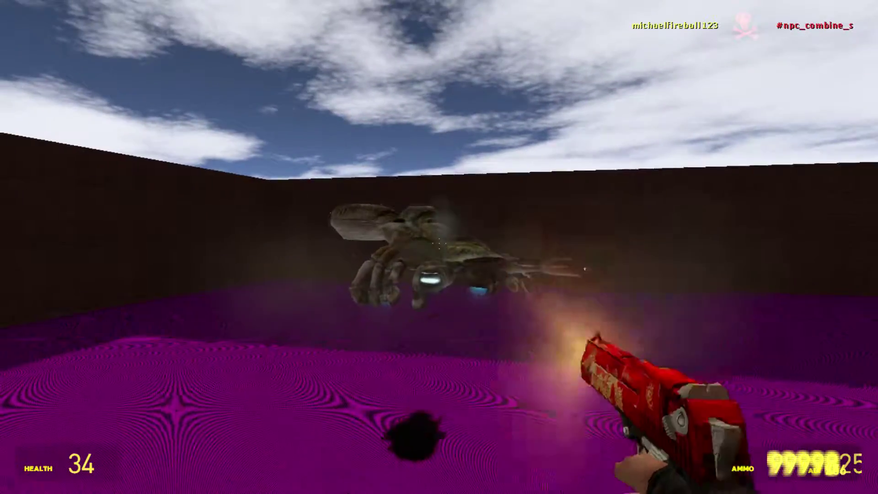
key("q")
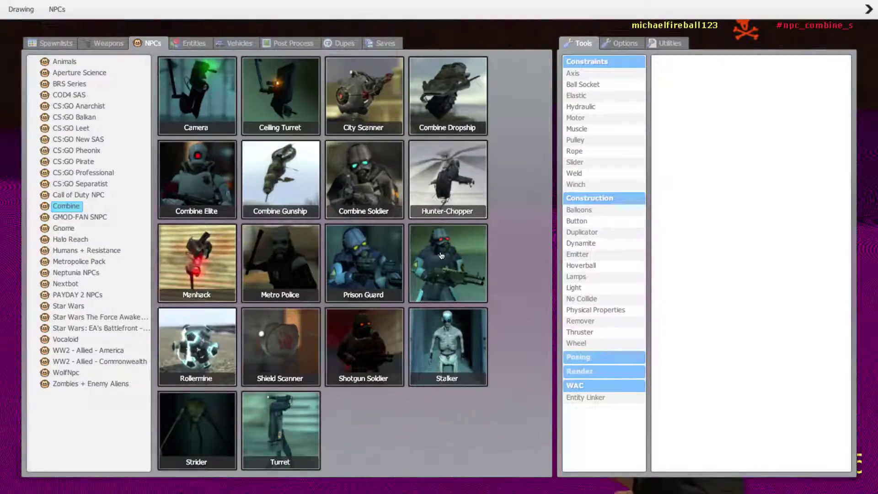
key("z")
Step: Keep firing at the hovering dropship, then spawn a Hunter-Chopper
left_click(439, 247)
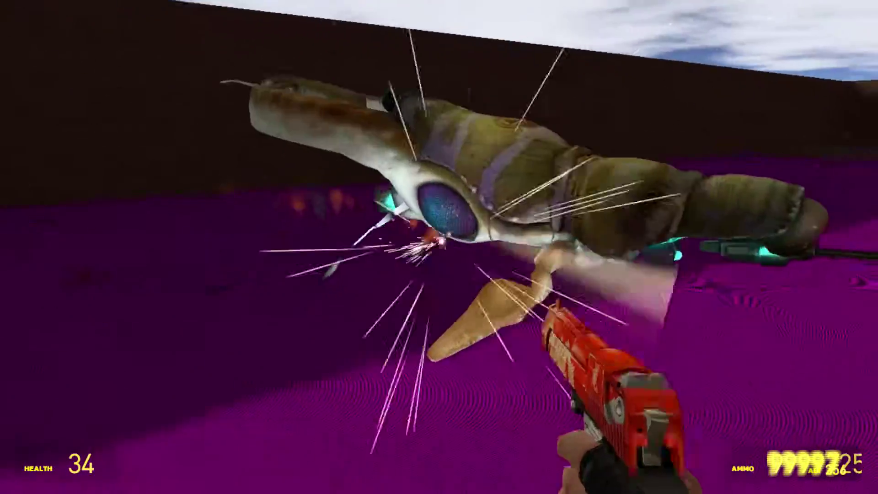
left_click(439, 247)
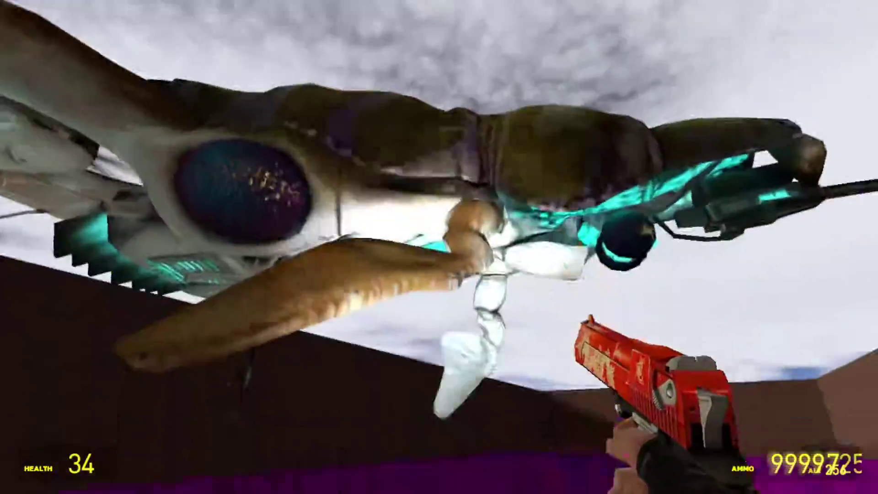
left_click(440, 247)
left_click(439, 247)
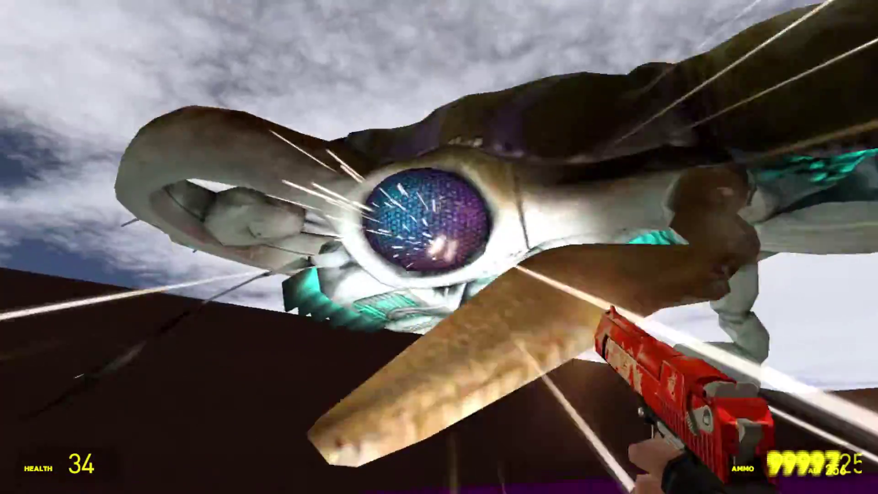
left_click(439, 247)
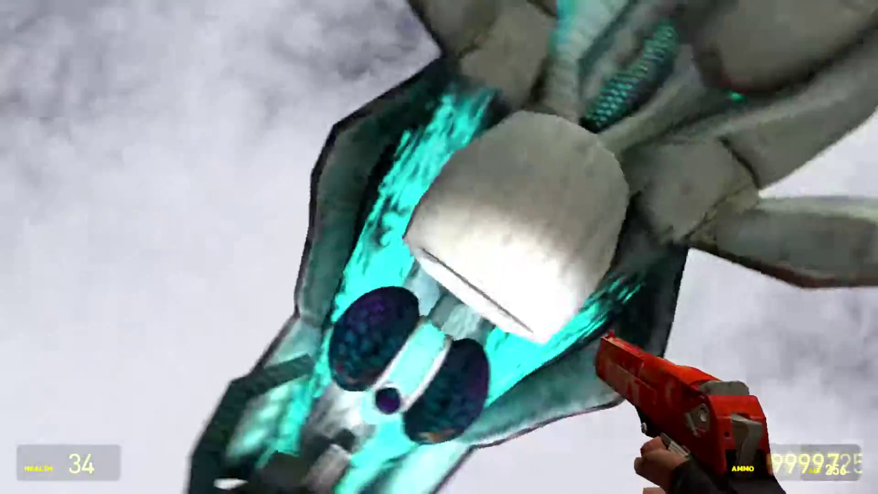
left_click(439, 247)
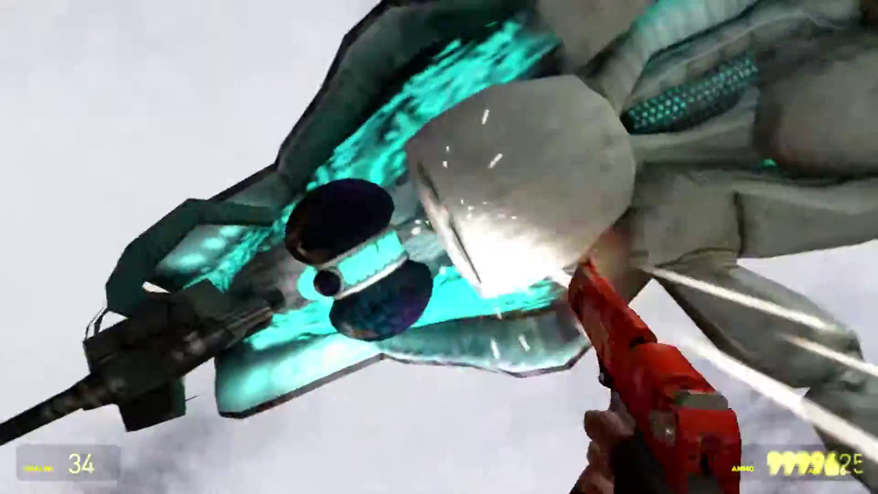
left_click(439, 247)
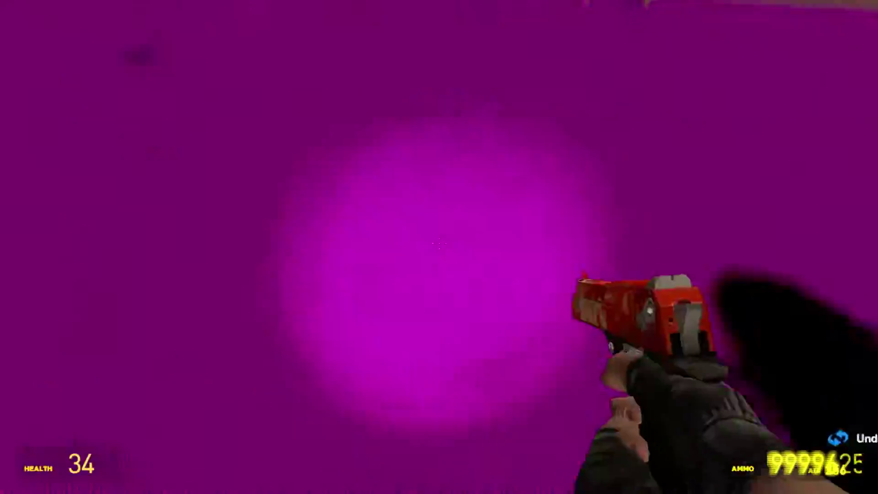
key("q")
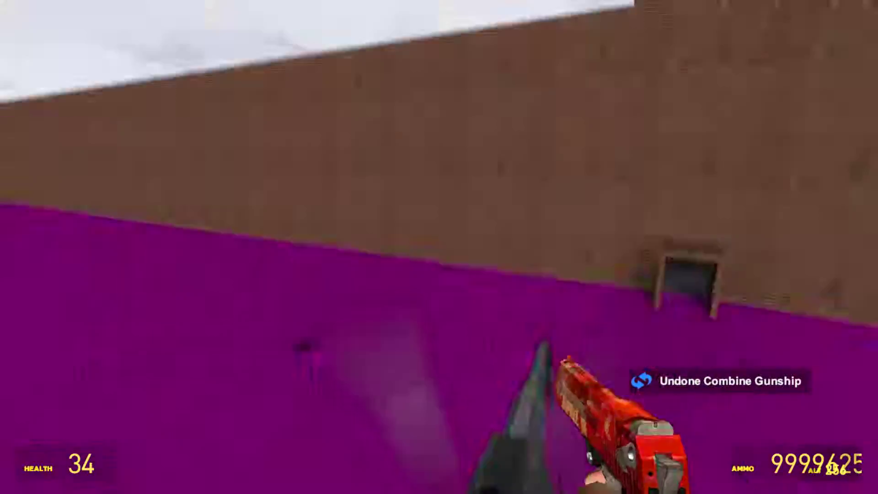
left_click(440, 247)
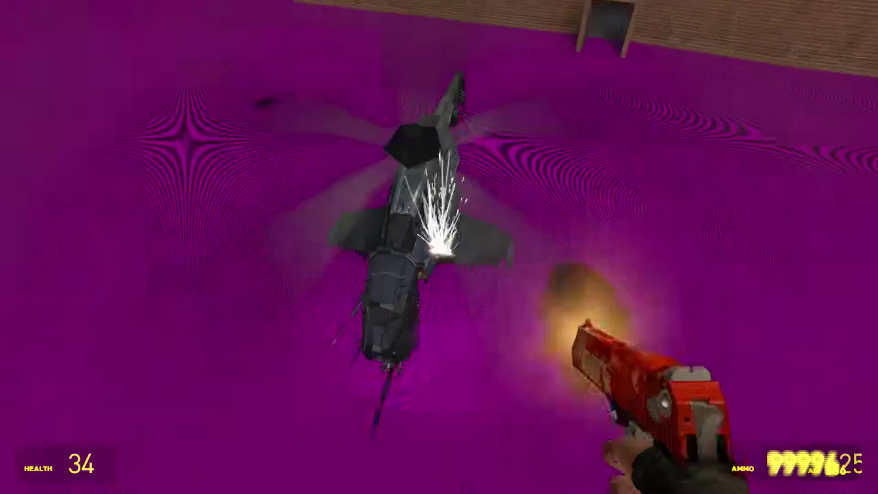
Step: Shoot and undo the Hunter-Chopper, then browse the NPC categories
left_click(440, 247)
key("z")
key("q")
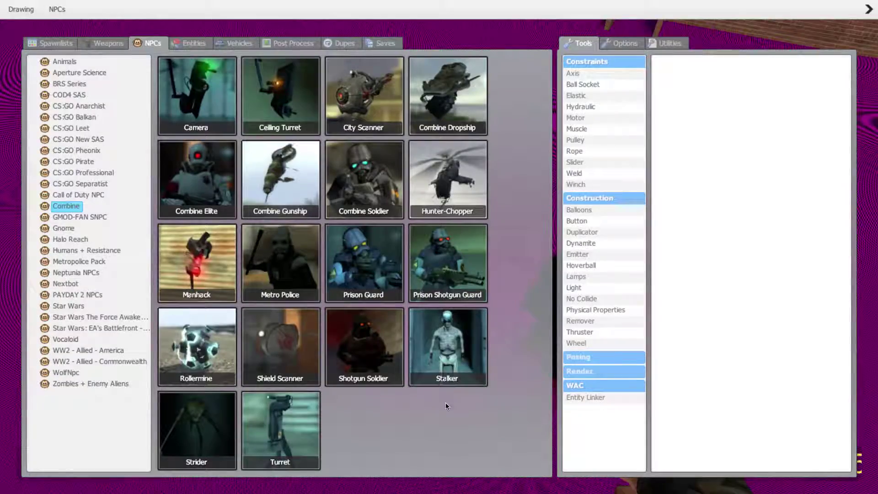
left_click(56, 196)
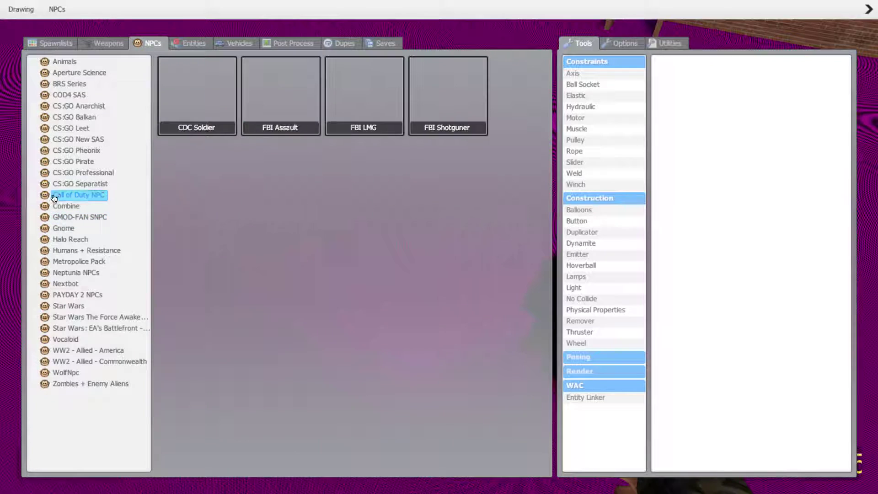
left_click(76, 138)
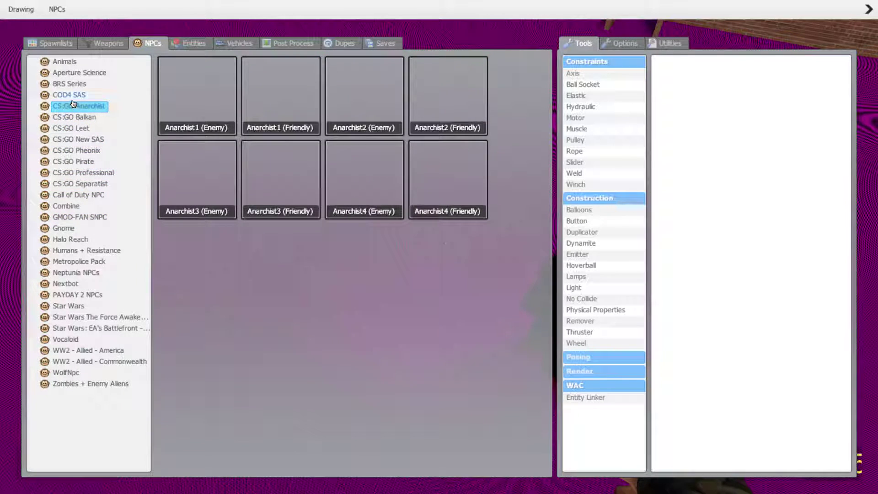
left_click(72, 84)
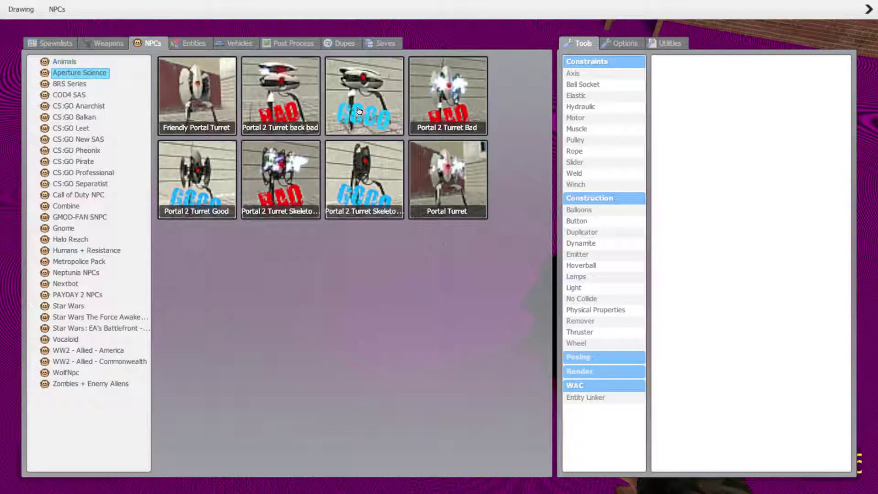
Step: Spawn a Zombie Torso from Zombies + Enemy Aliens and shoot it
left_click(64, 62)
left_click(79, 139)
left_click(67, 373)
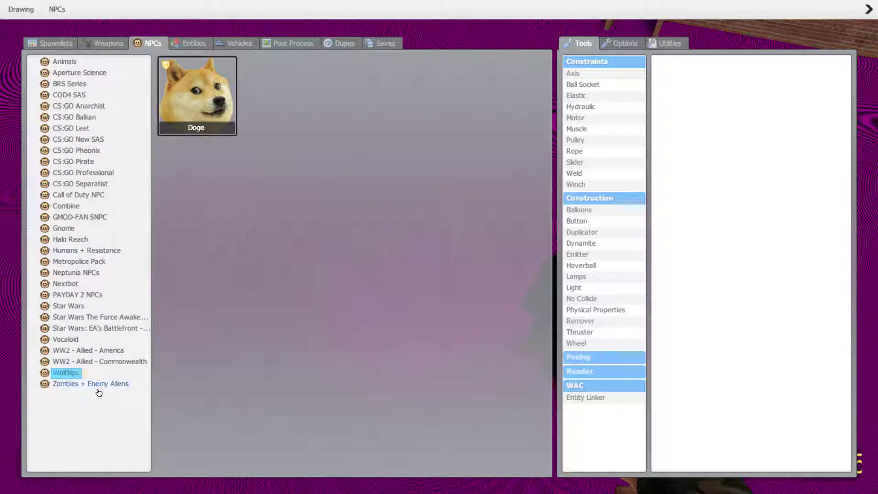
left_click(89, 361)
left_click(96, 383)
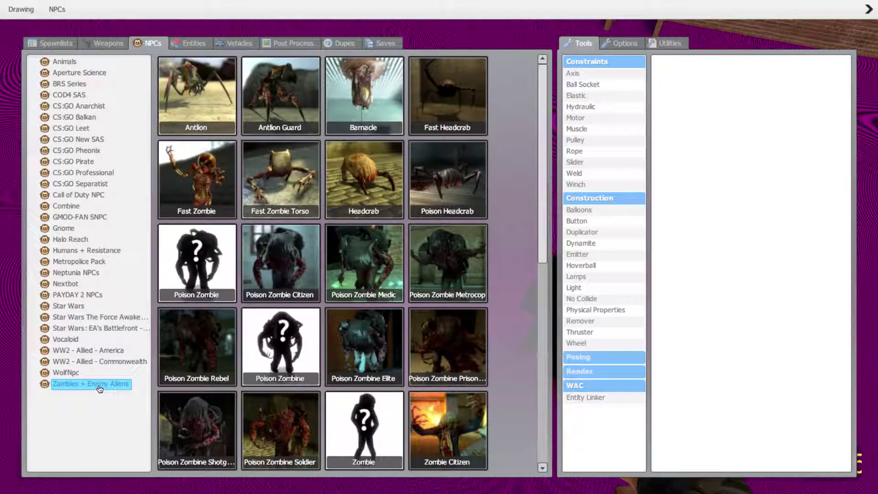
scroll(297, 410, "down", 5)
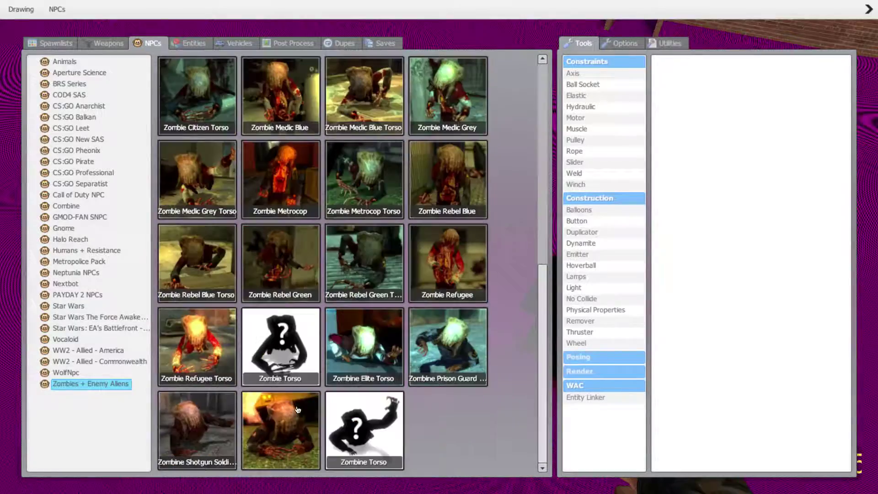
left_click(343, 320)
left_click(439, 248)
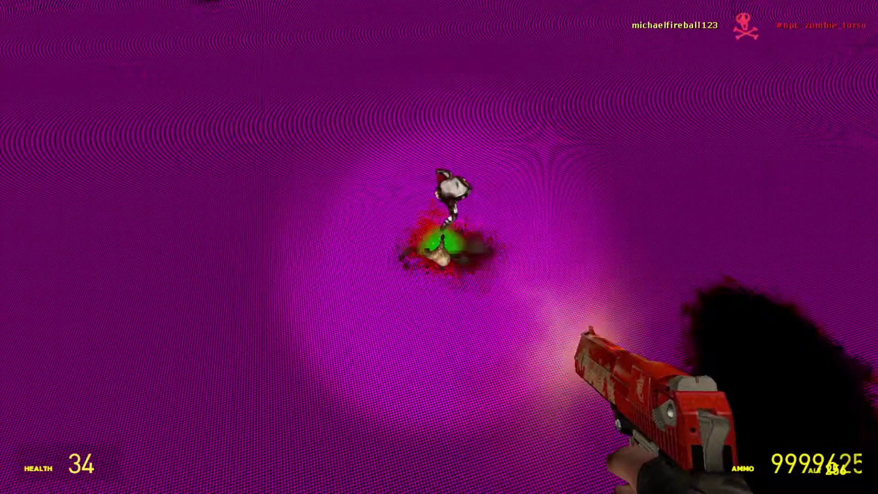
Step: Spawn Hatsune Miku from the Vocaloid NPCs and shoot near her
key("q")
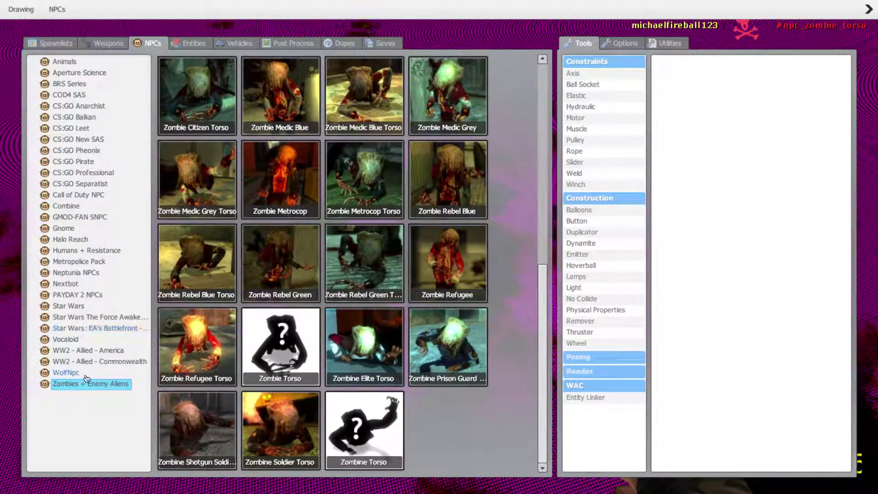
left_click(84, 362)
left_click(83, 339)
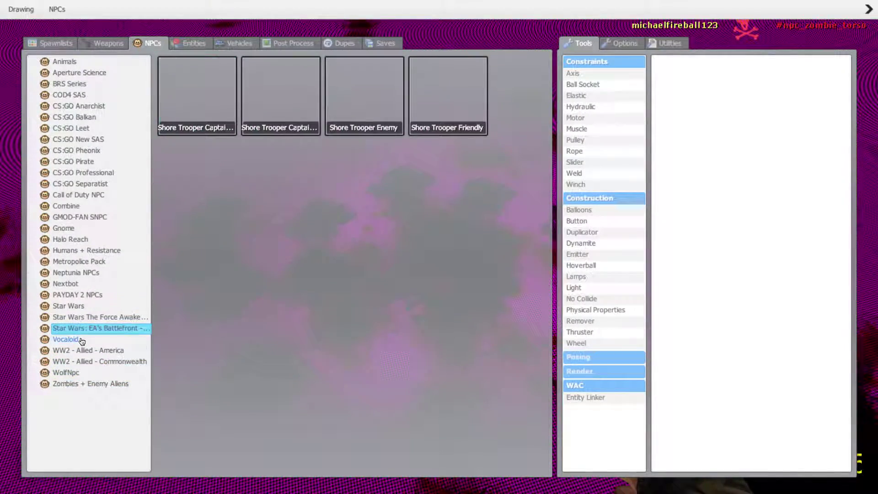
left_click(210, 99)
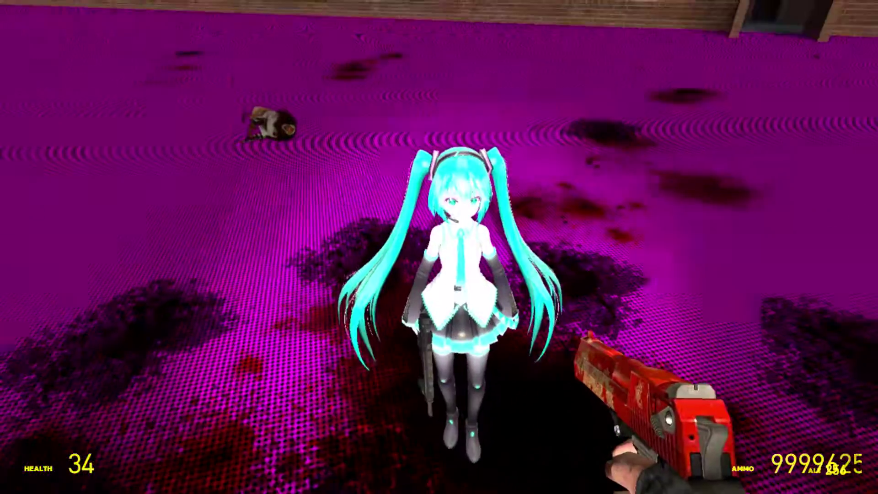
left_click(439, 248)
Step: Spawn a PAYDAY 2 GenSec soldier and shoot it down
key("q")
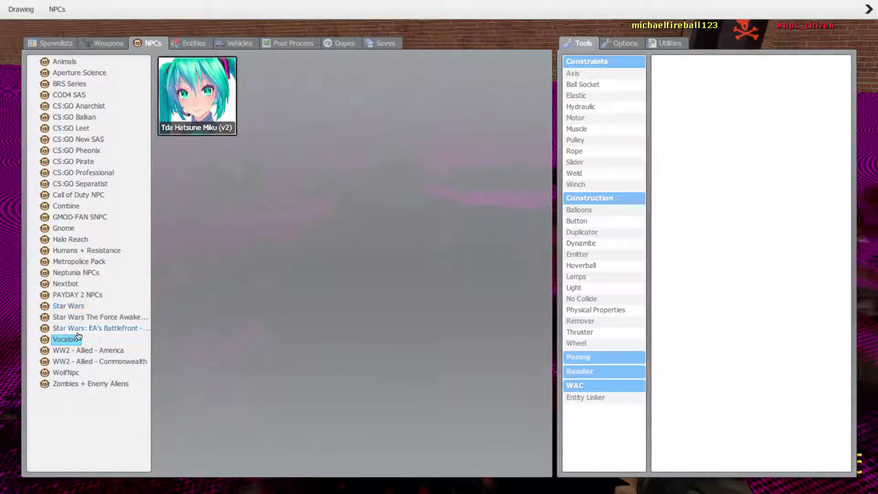
left_click(77, 329)
left_click(73, 305)
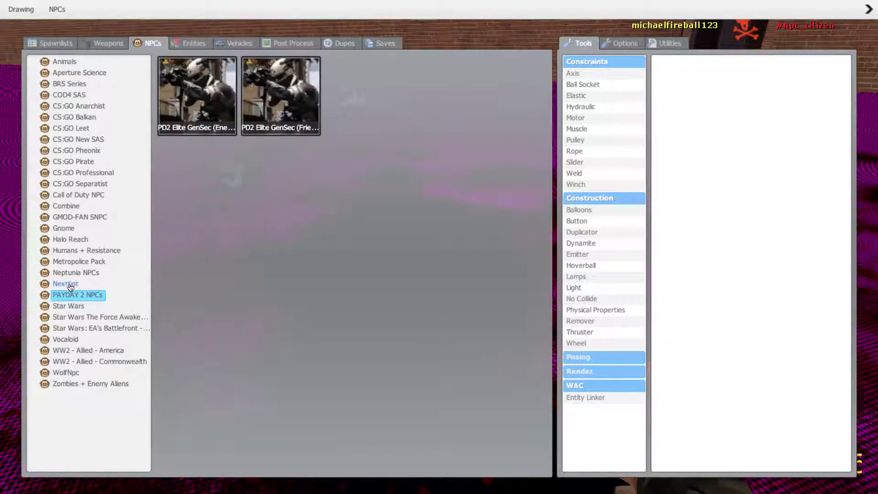
left_click(197, 86)
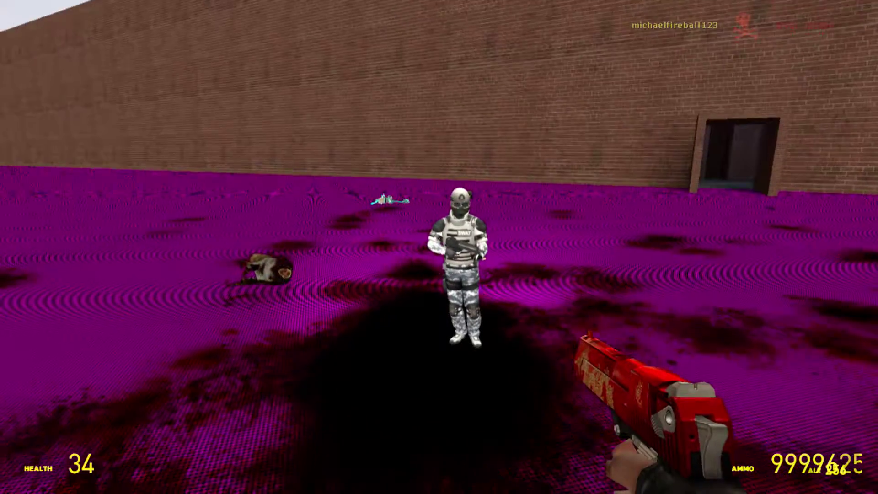
left_click(439, 247)
Step: Spawn Compa from the Neptunia NPCs and shoot her down
key("q")
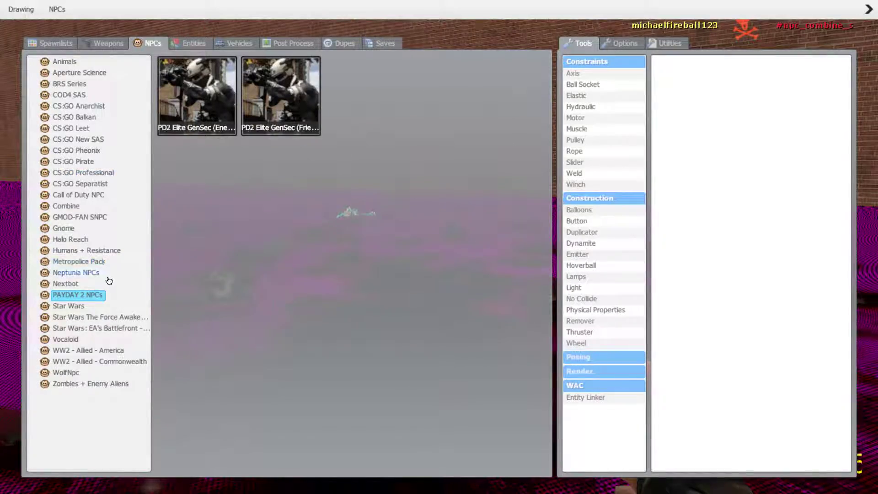
left_click(80, 262)
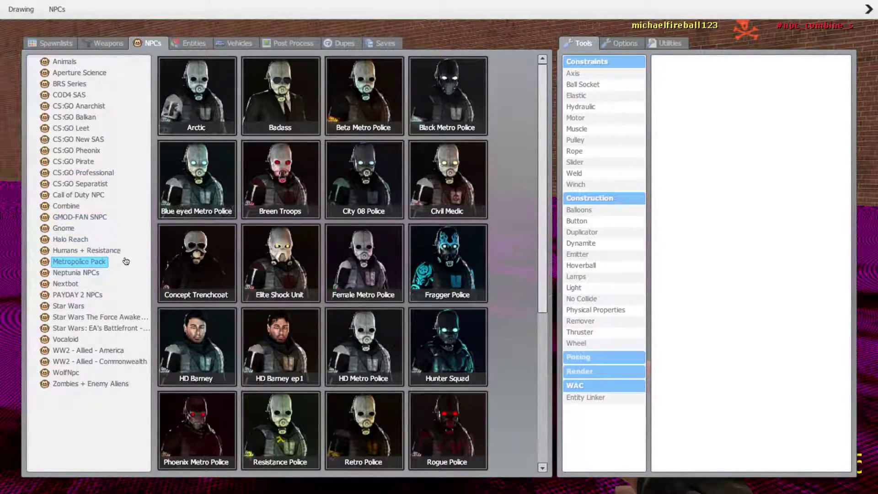
left_click(95, 272)
left_click(203, 116)
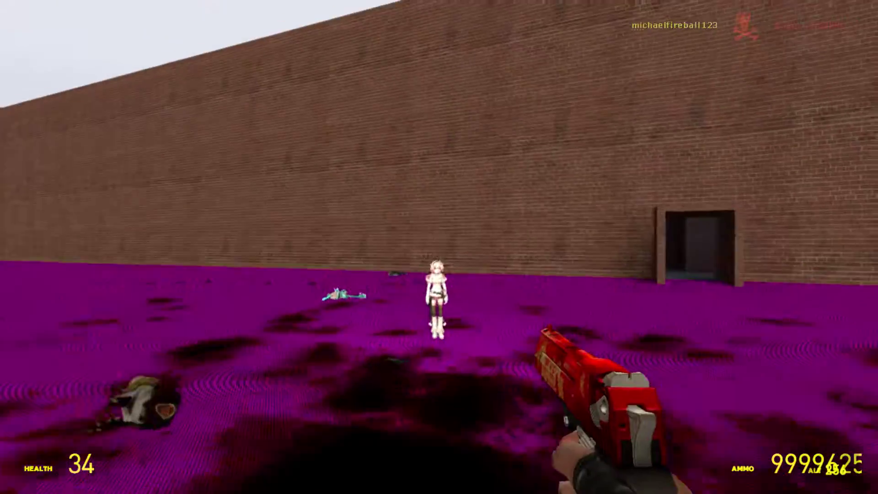
left_click(440, 247)
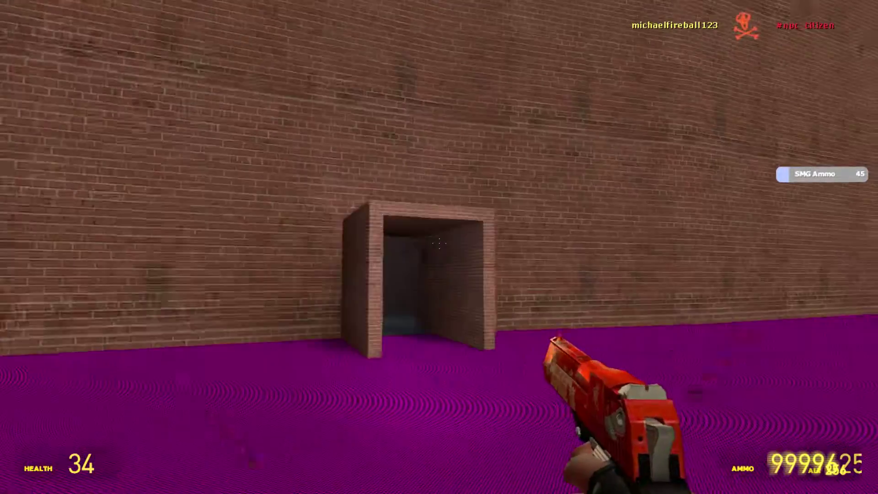
key("w")
Step: Equip the Empty Masterball from Baddog's Pokeballs weapons
key("q")
left_click(97, 46)
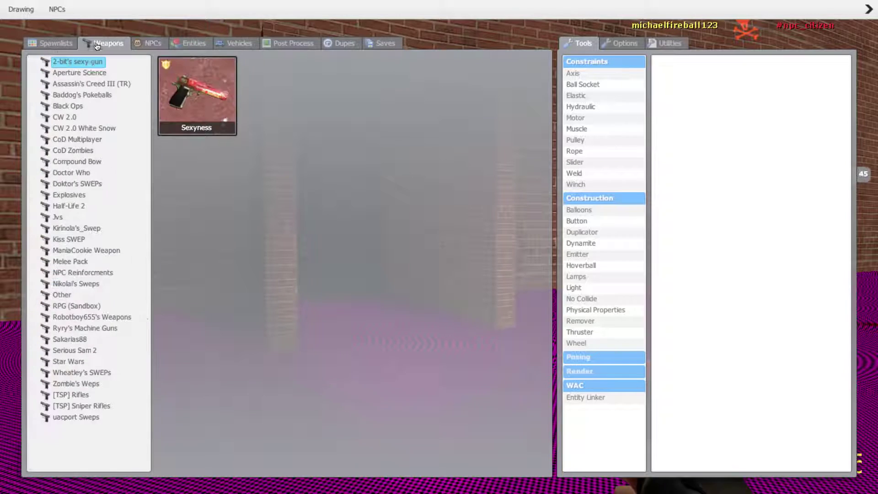
left_click(71, 95)
left_click(73, 116)
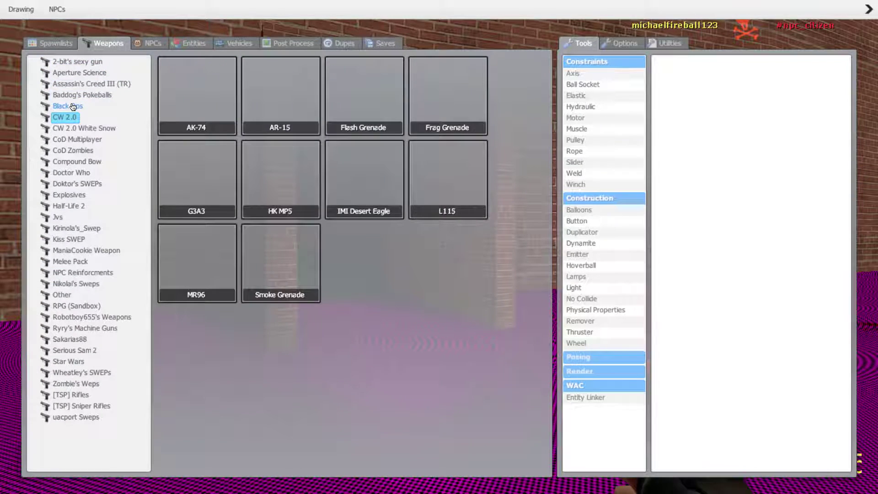
left_click(89, 95)
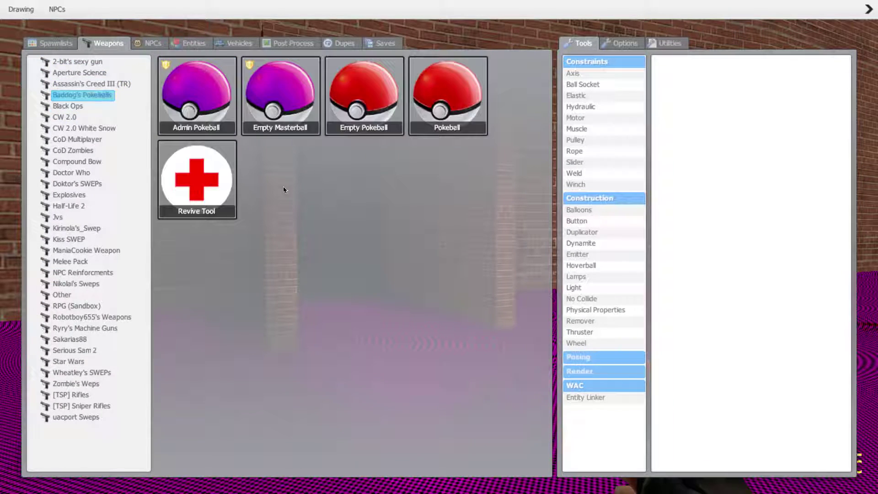
left_click(268, 110)
Step: Walk into the maze and uncheck Disable Thinking so NPCs act again
key("w")
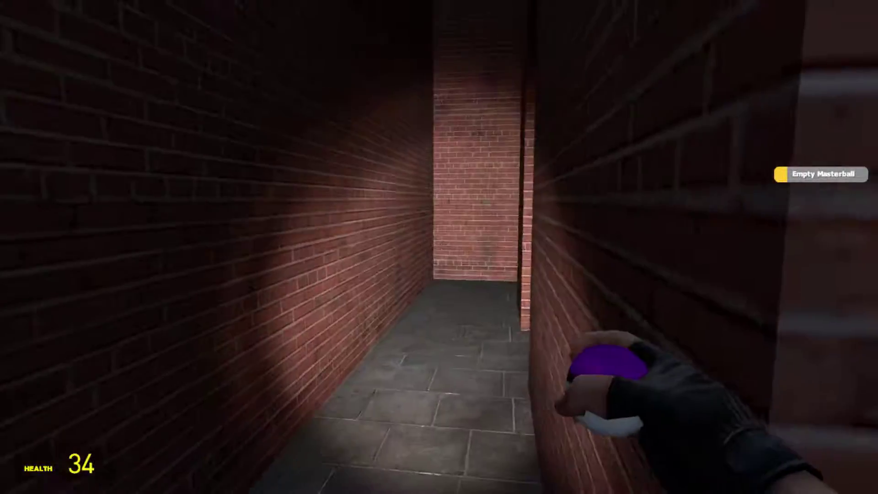
key("q")
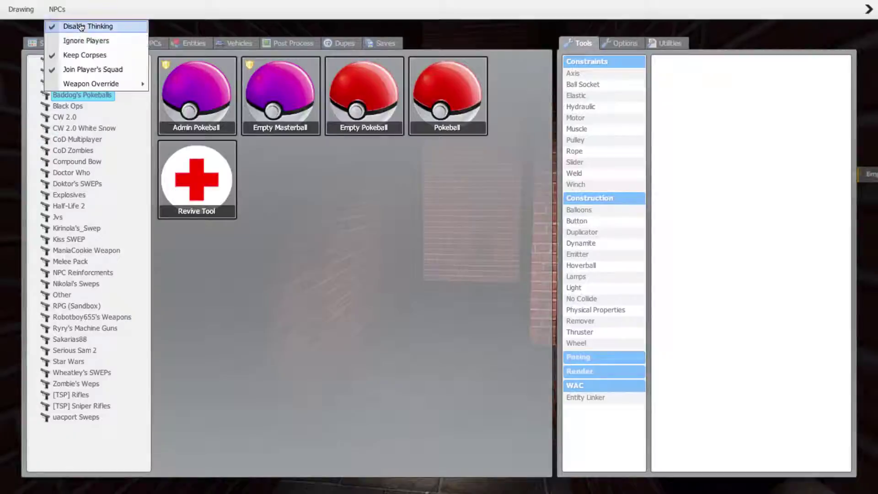
left_click(81, 27)
key("w")
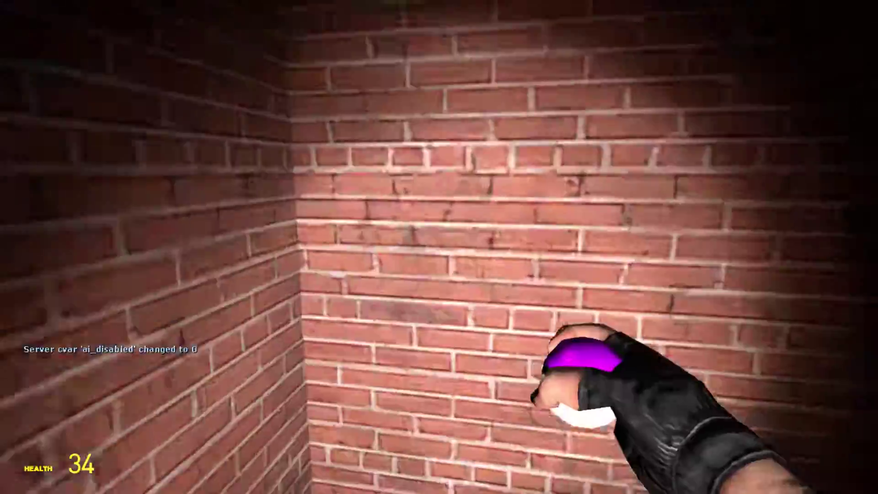
Step: Walk the dark corridors, rounding corners toward the lit wall
key("w")
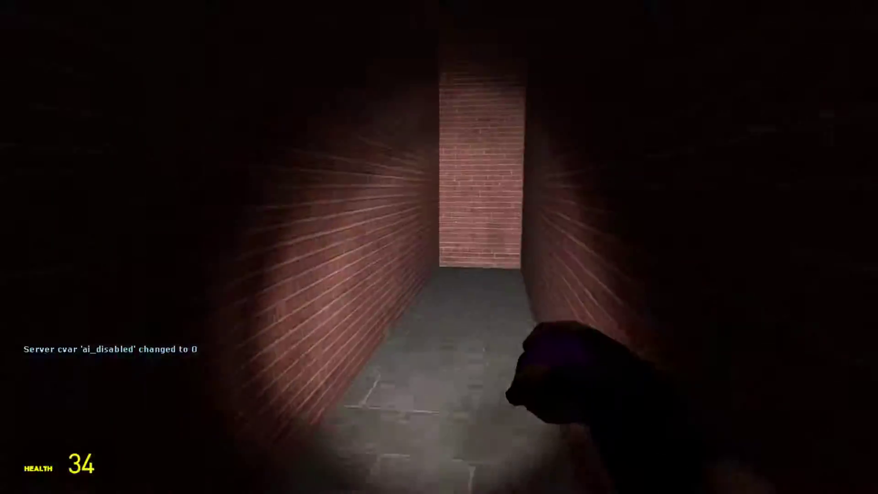
key("w")
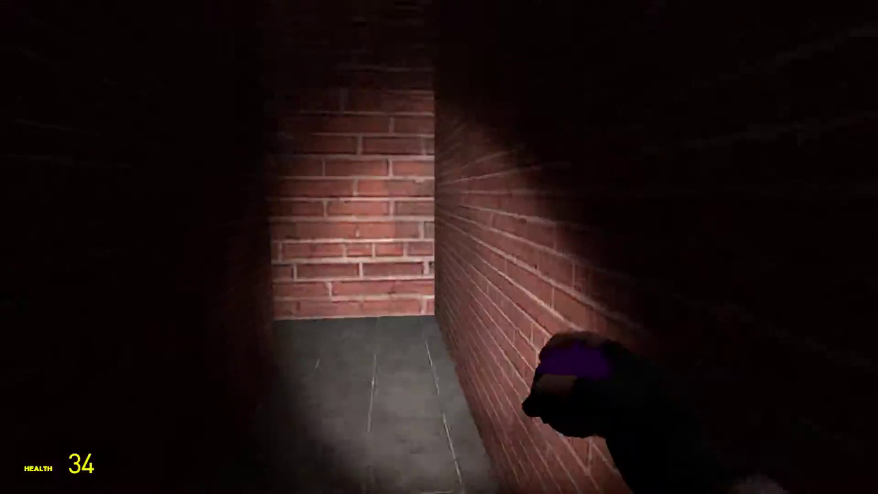
key("w")
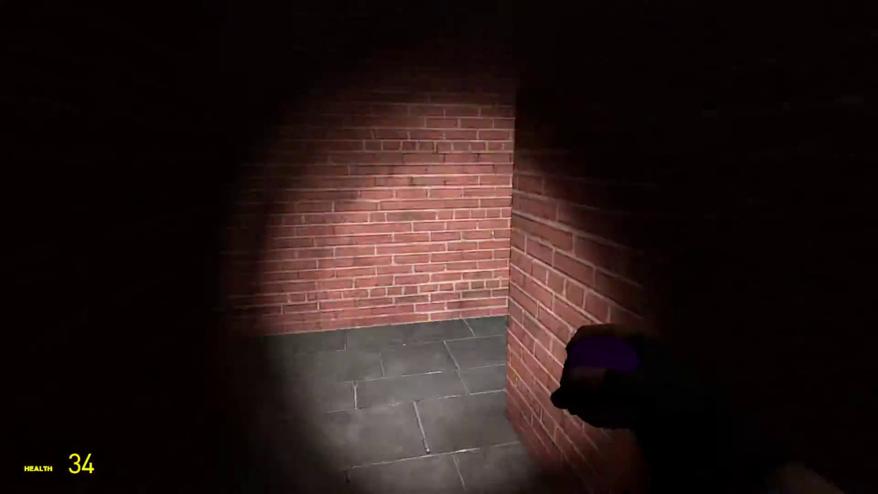
key("w")
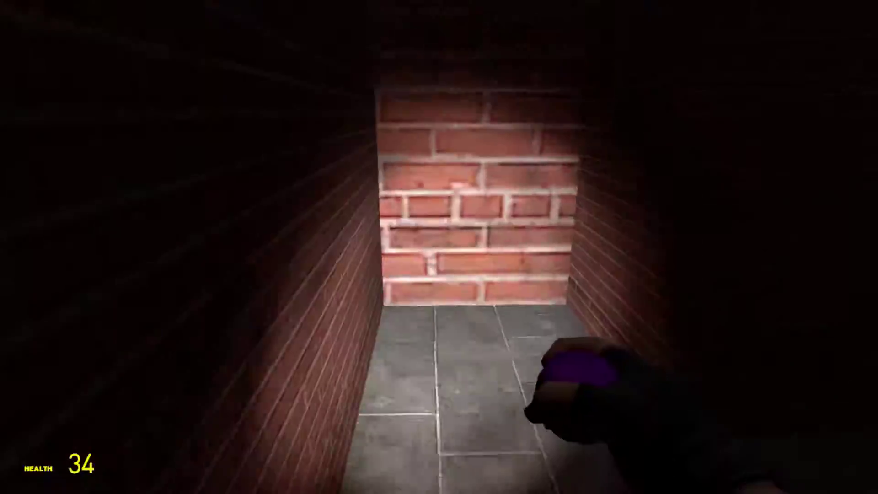
key("s")
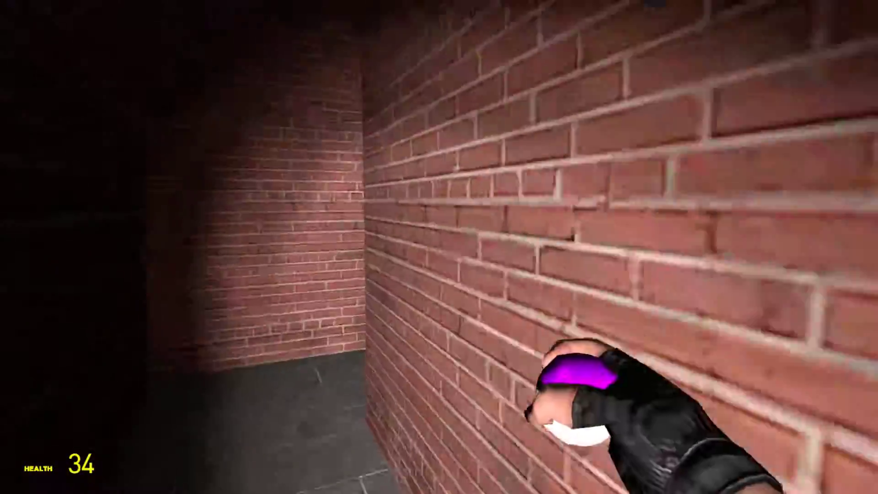
key("w")
key("w")
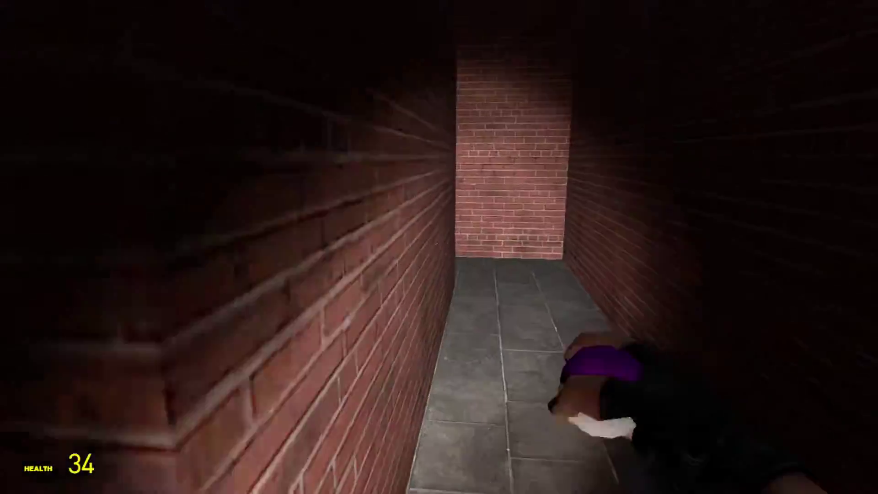
Step: Continue through narrow corridors to the maze map hanging on the wall
key("w")
key("w")
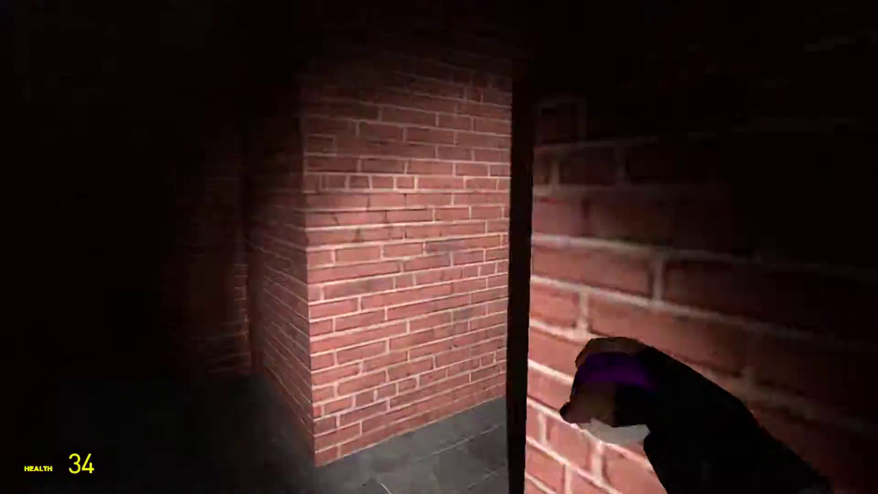
key("w")
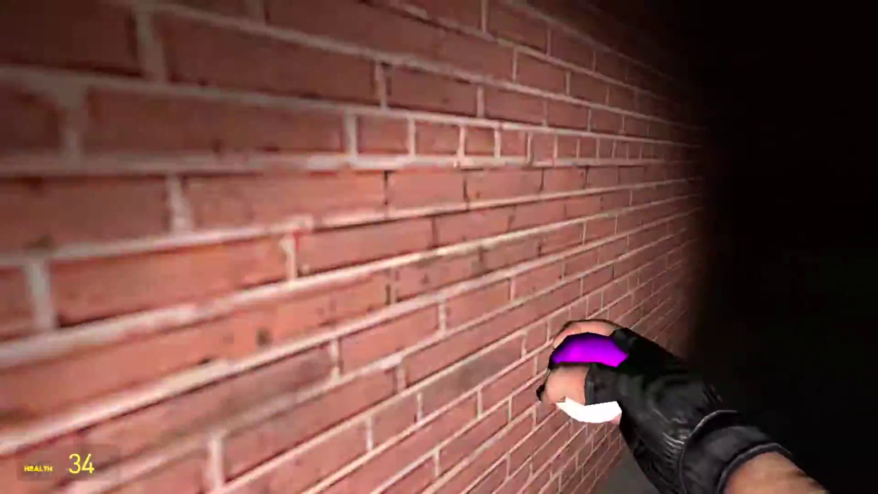
key("w")
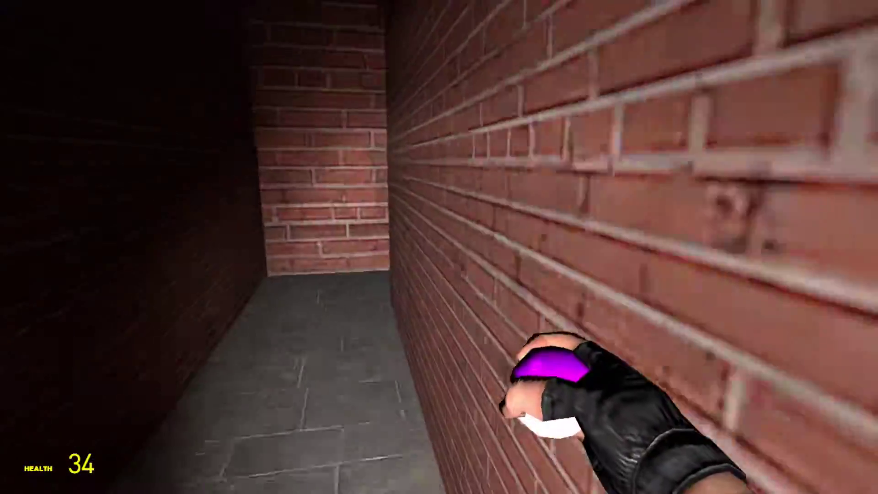
key("w")
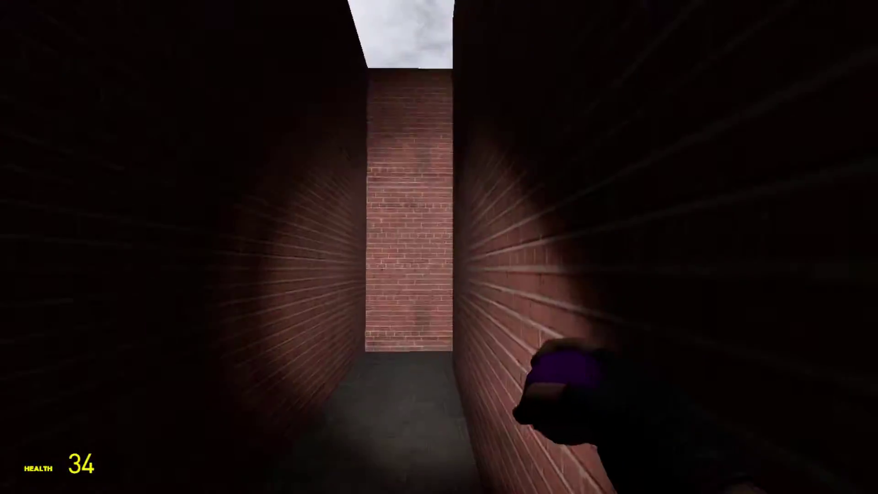
key("w")
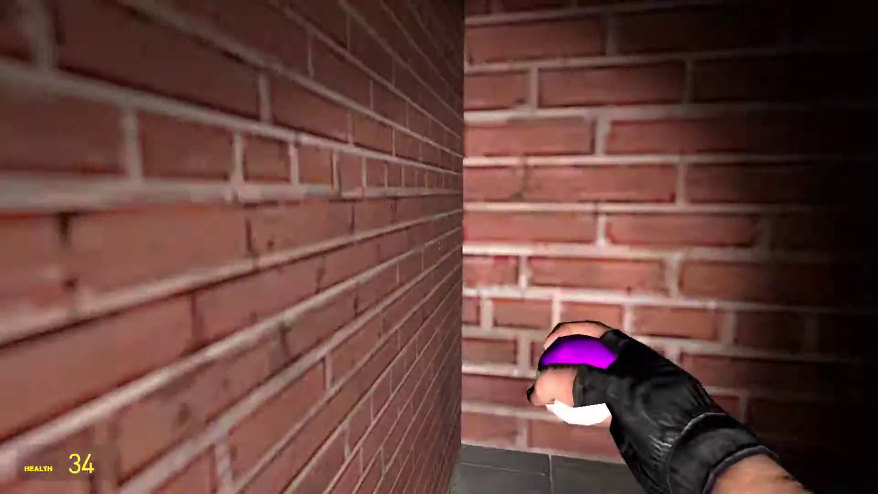
key("w")
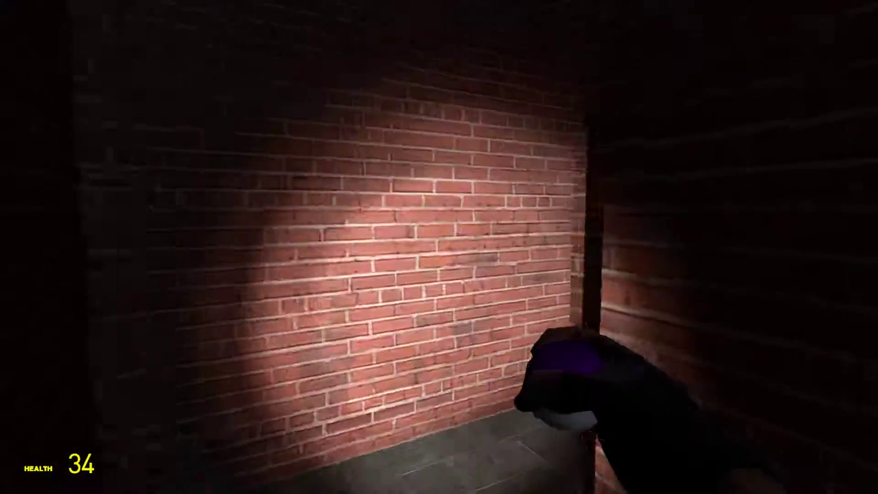
key("w")
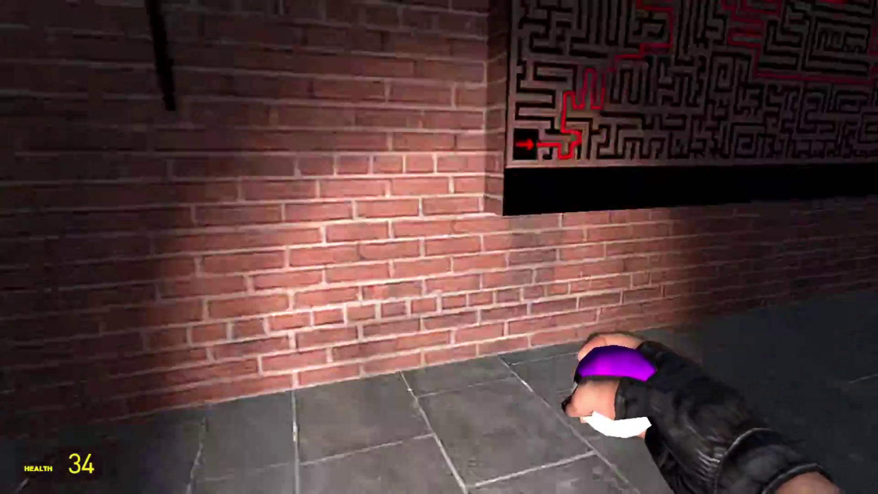
key("w")
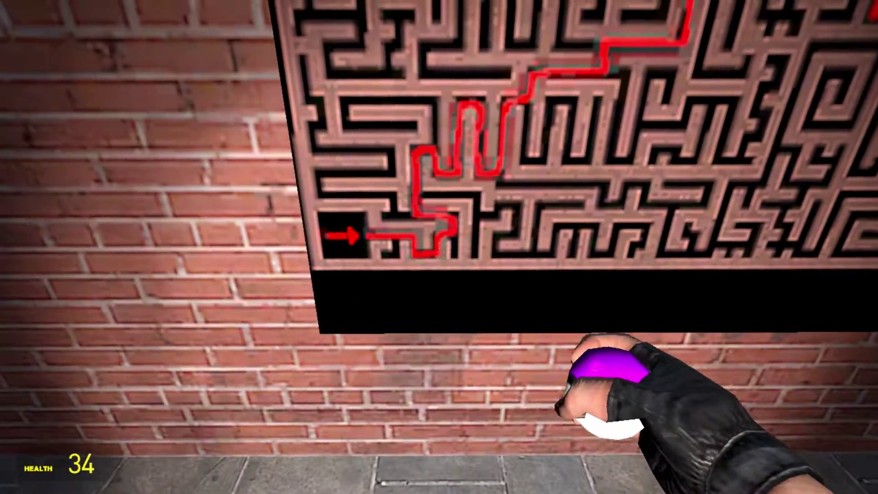
Step: Push through further corridors until a SpongeBob NPC kills you, then respawn
key("s")
key("w")
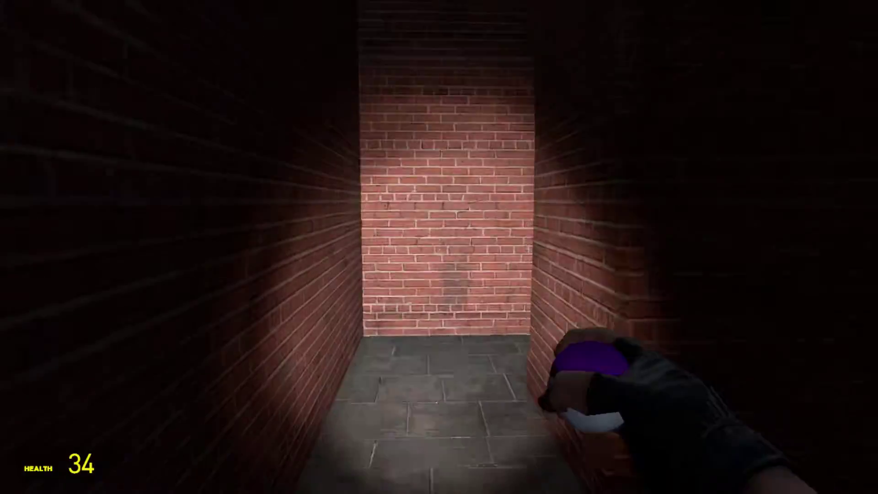
key("w")
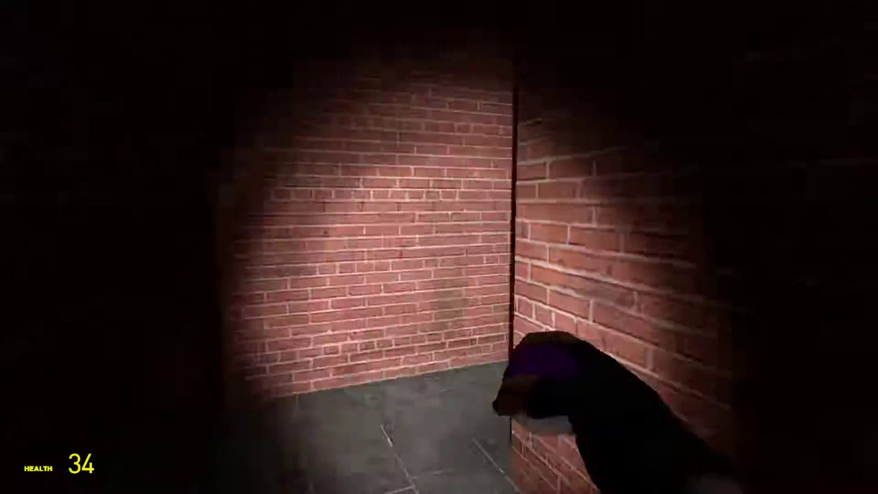
key("w")
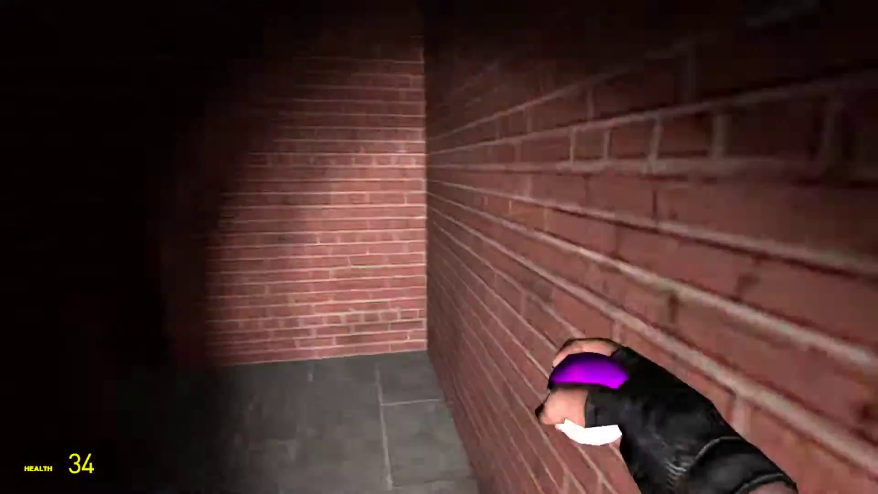
key("w")
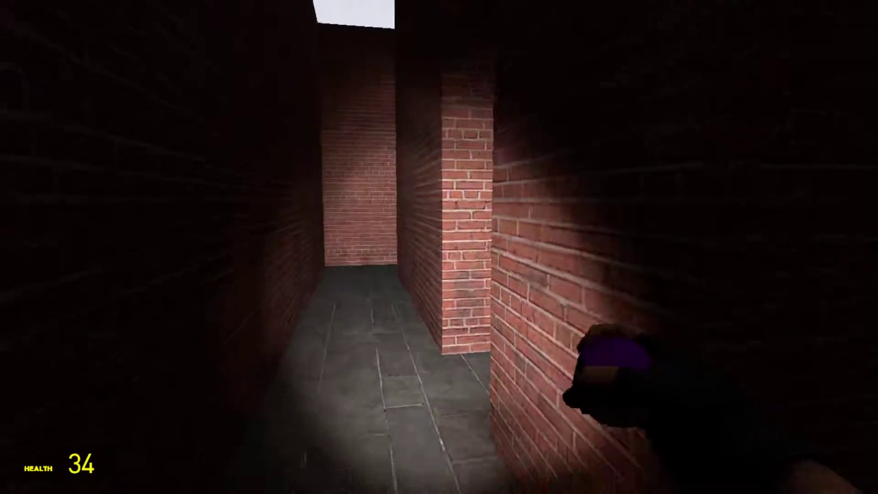
key("w")
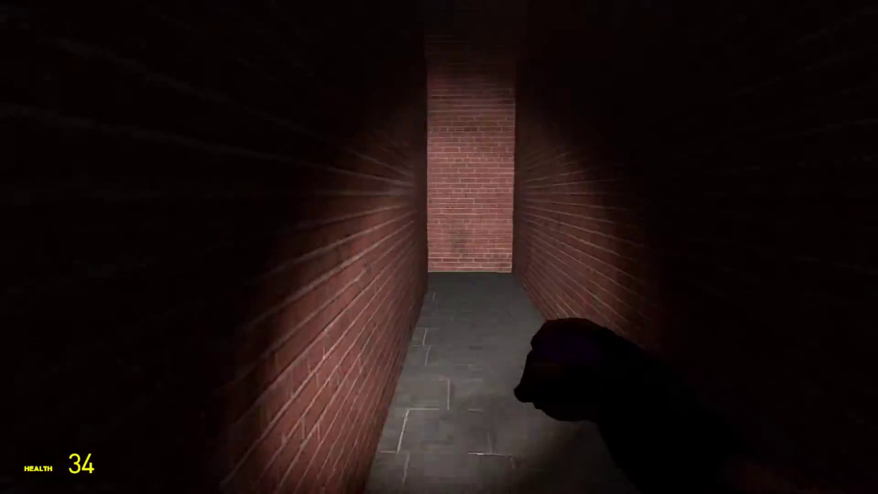
key("w")
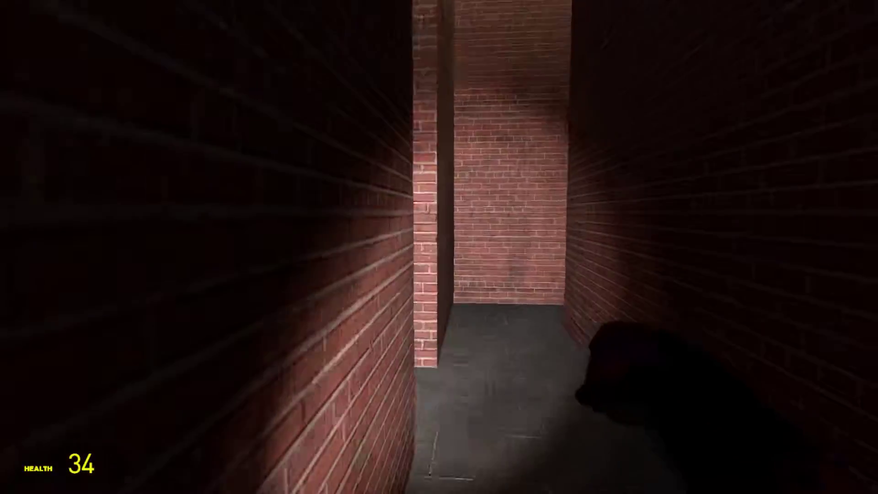
key("w")
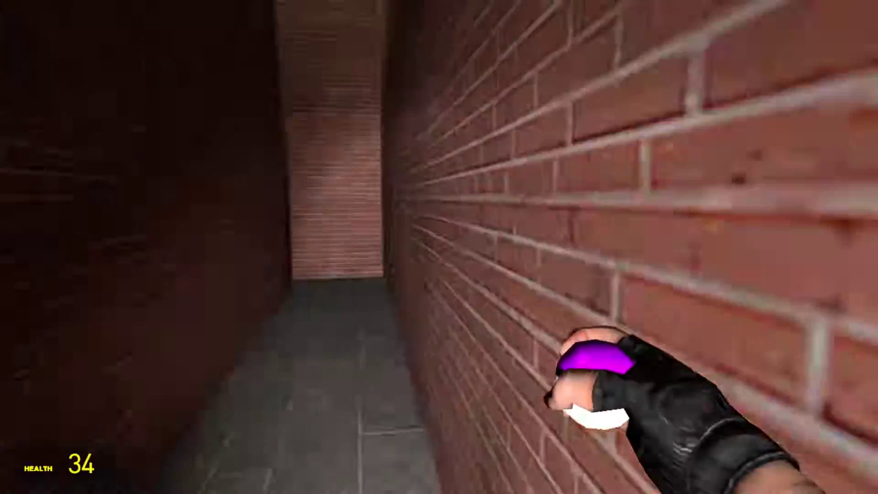
key("q")
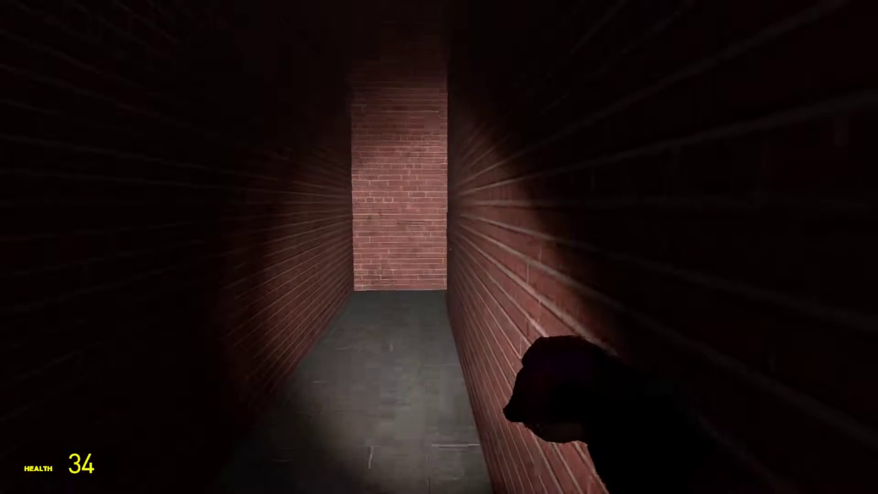
key("w")
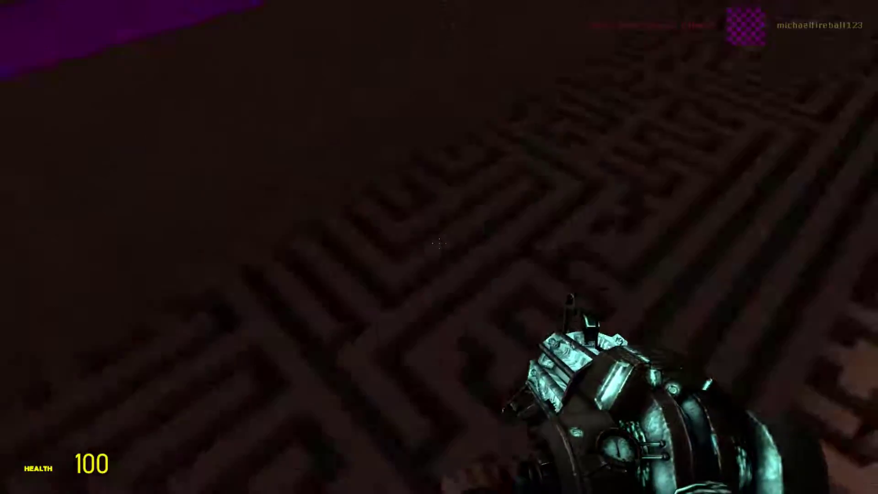
Step: Disable NPC thinking and undo the placed SpongeBob nextbots and props
key("q")
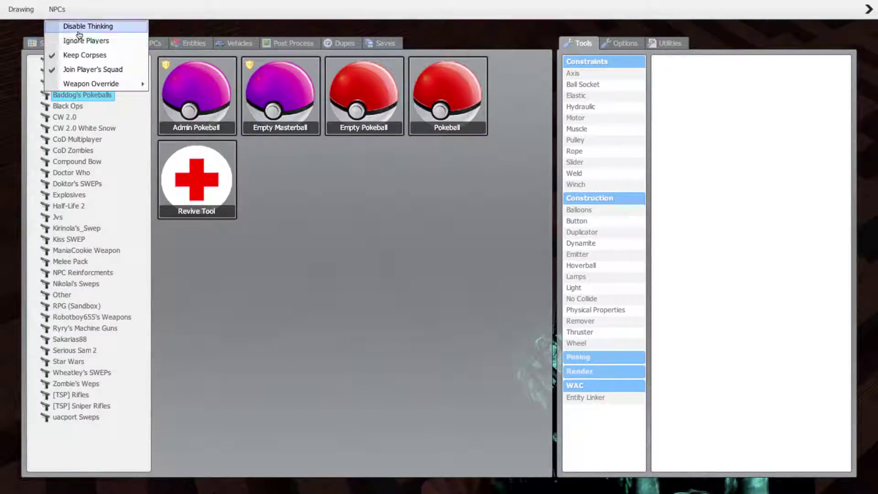
left_click(79, 27)
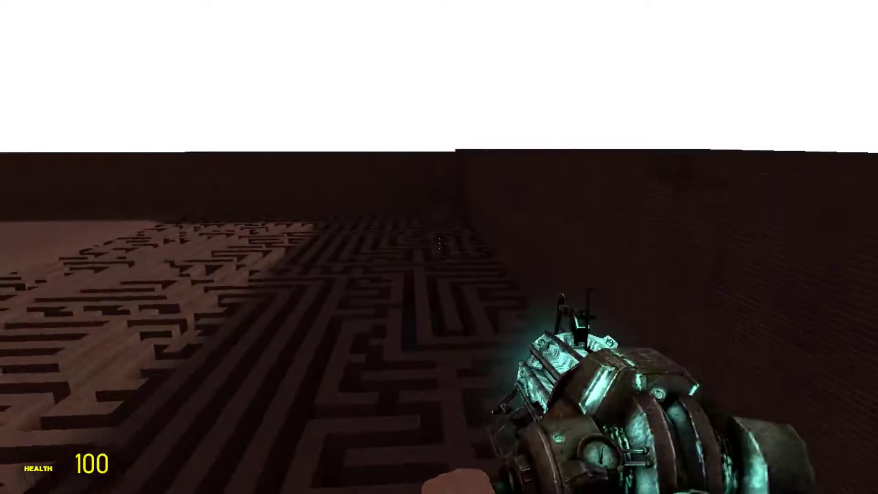
left_click(440, 247)
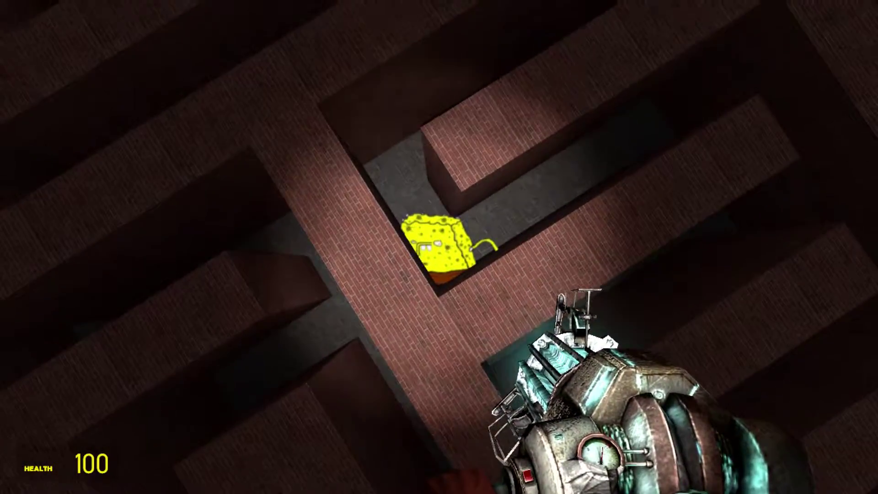
key("z")
key("z")
key("z")
key("z")
key("z")
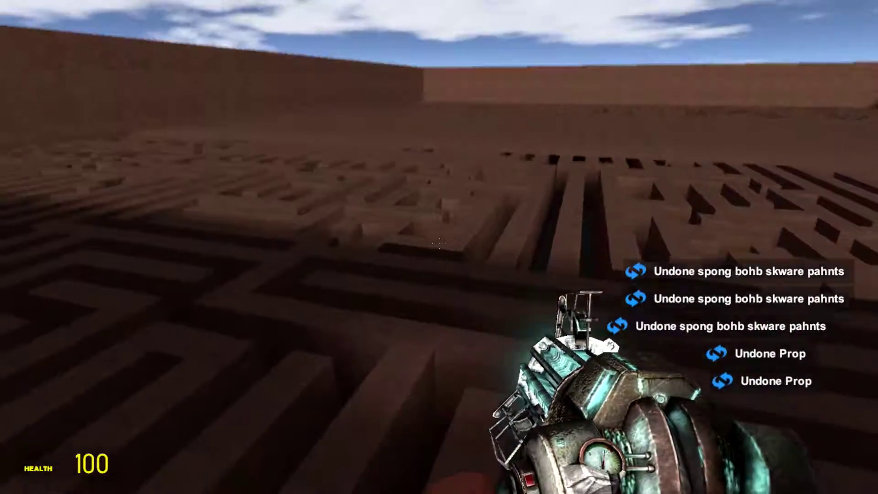
Step: Fly back above the maze and bring up the NPCs spawn catalogue
key("w")
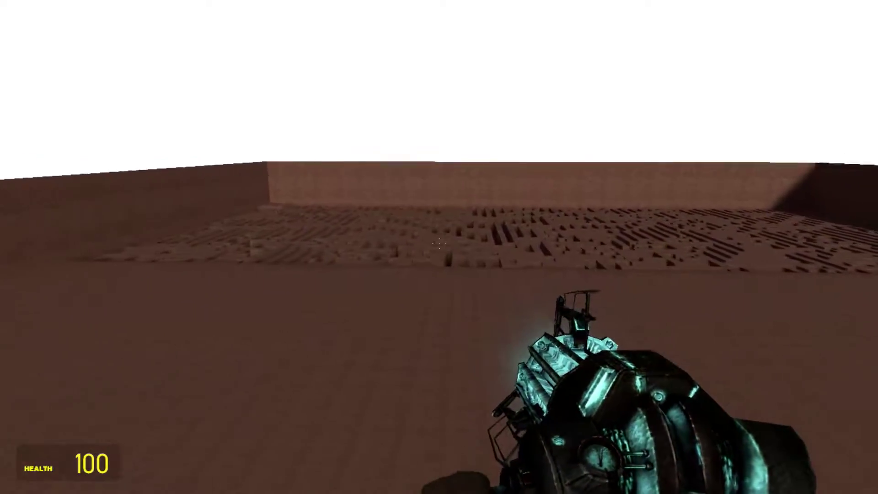
key("q")
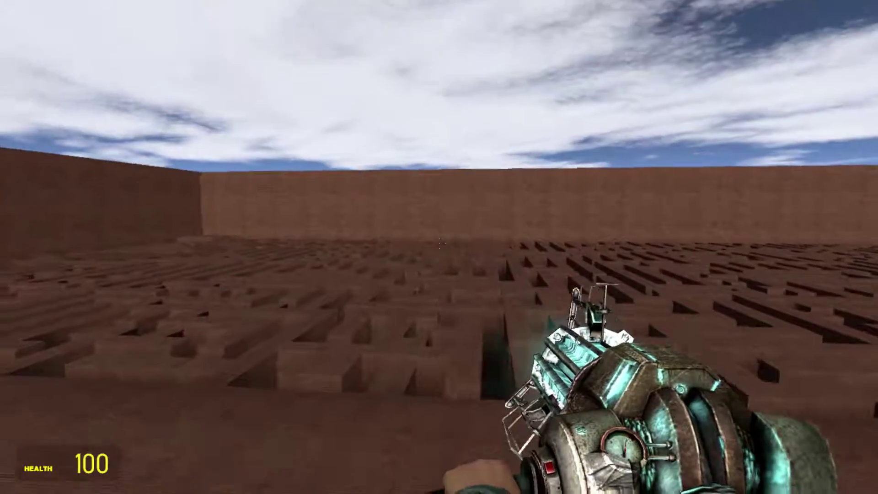
key("w")
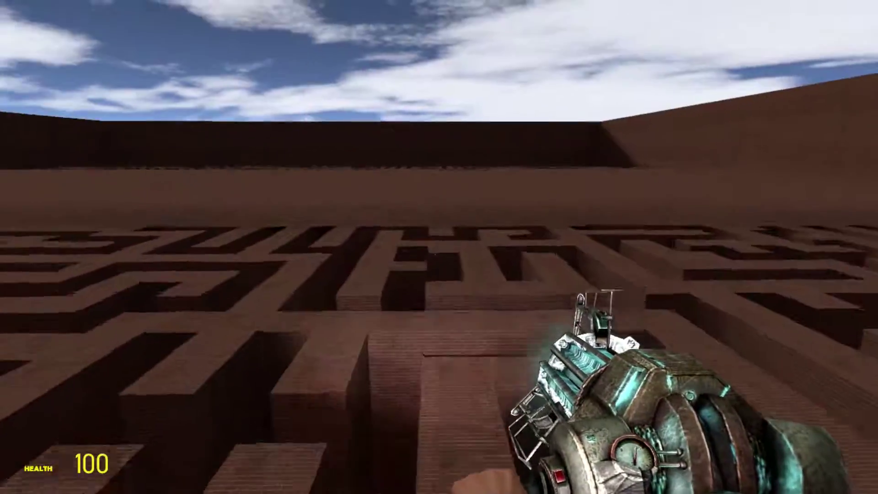
key("q")
left_click(151, 44)
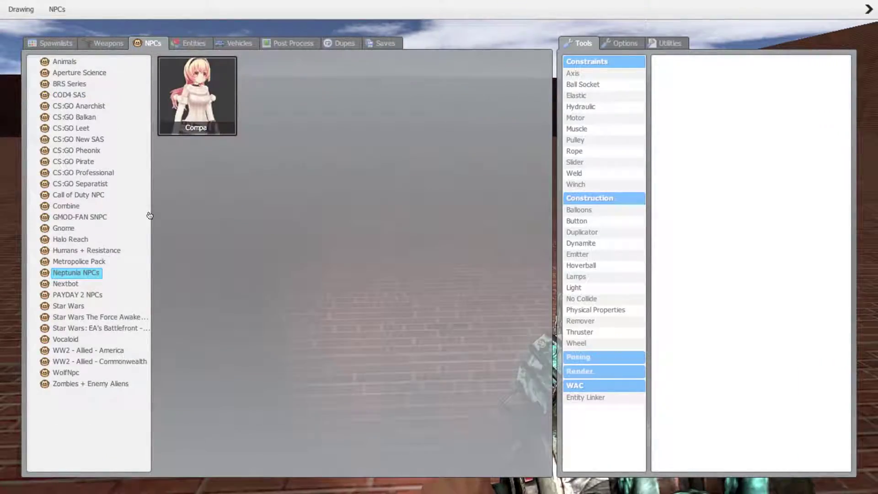
Step: Spawn a doge NPC and a SpongeBob nextbot from the NPC categories
left_click(96, 362)
left_click(67, 373)
left_click(196, 95)
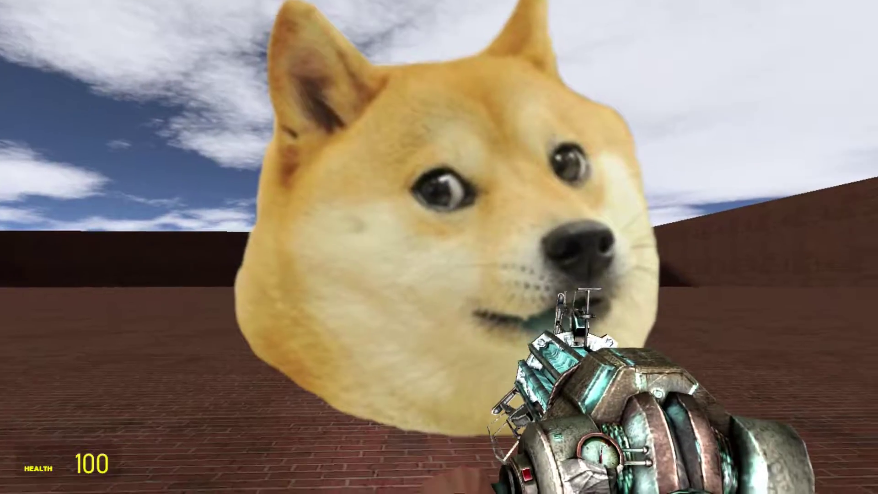
key("q")
key("q")
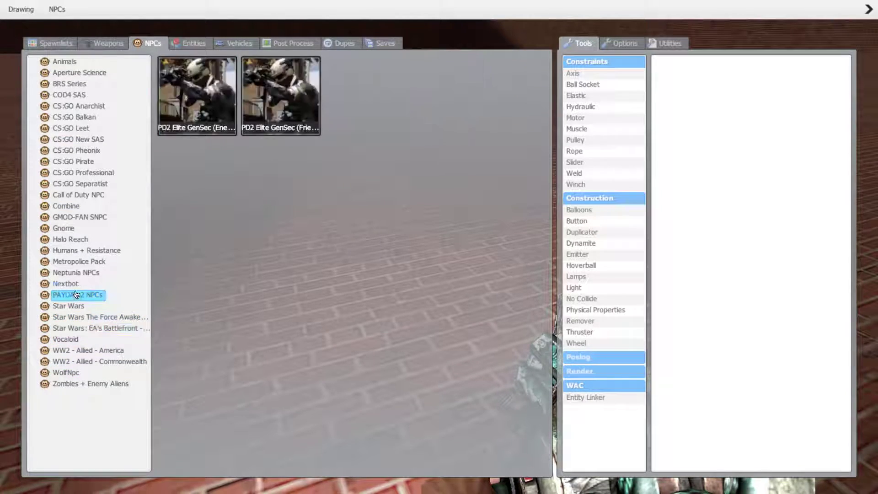
left_click(203, 109)
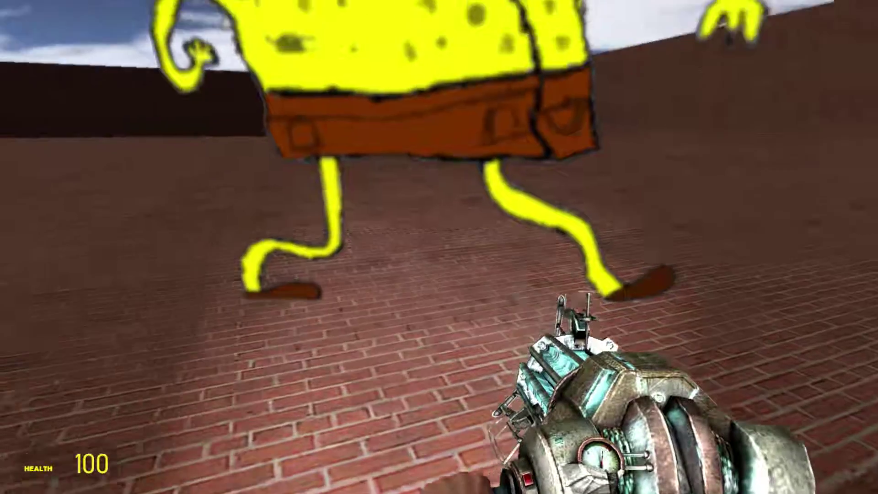
Step: Equip the Empty Masterball, catch SpongeBob in it, and release him again
key("q")
left_click(105, 44)
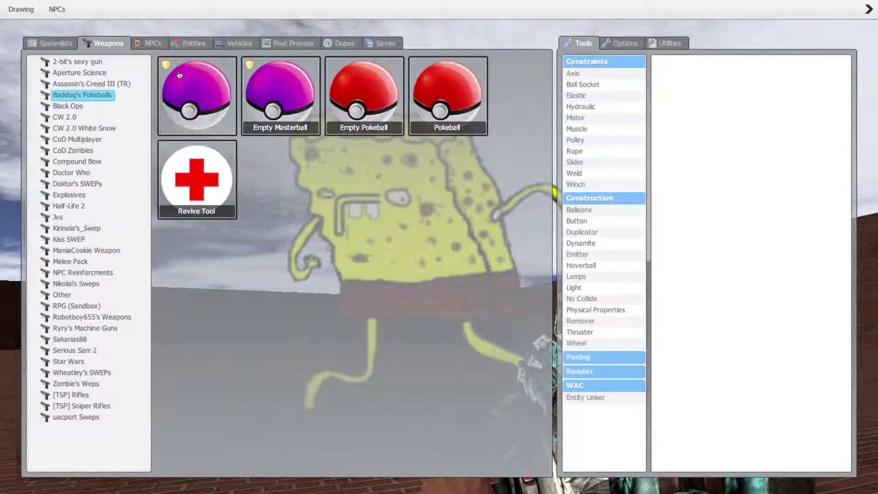
left_click(198, 98)
key("q")
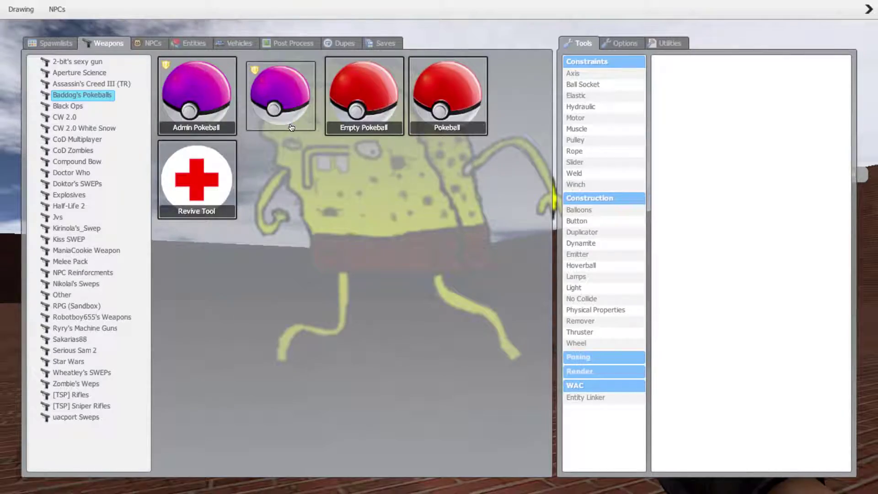
left_click(291, 128)
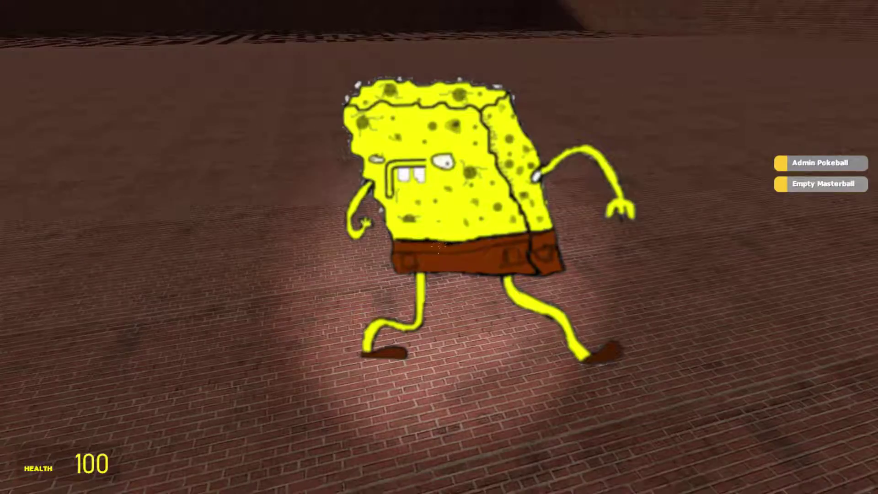
left_click(439, 247)
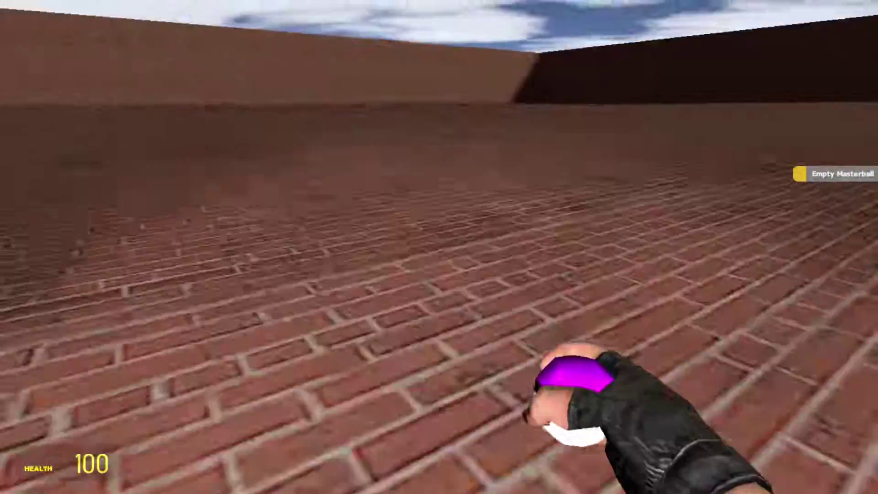
left_click(440, 247)
Step: Equip the Black Ops rocket launcher and fire rockets at SpongeBob
key("q")
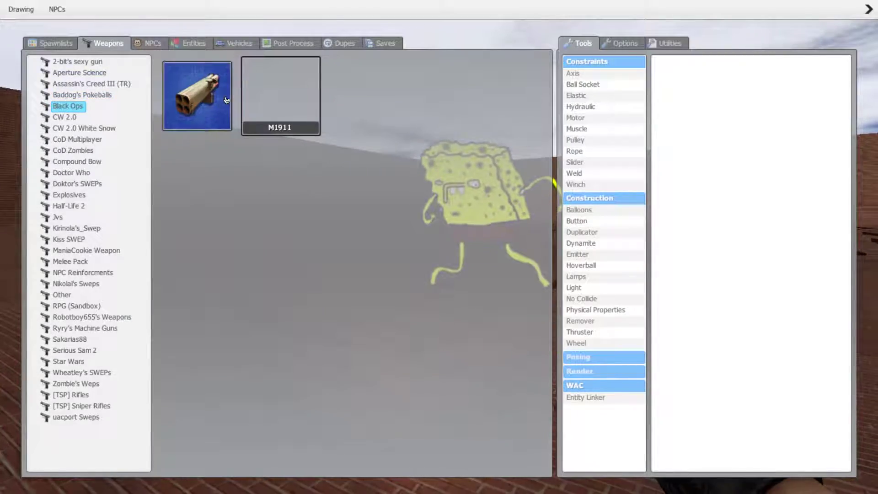
left_click(226, 100)
left_click(440, 247)
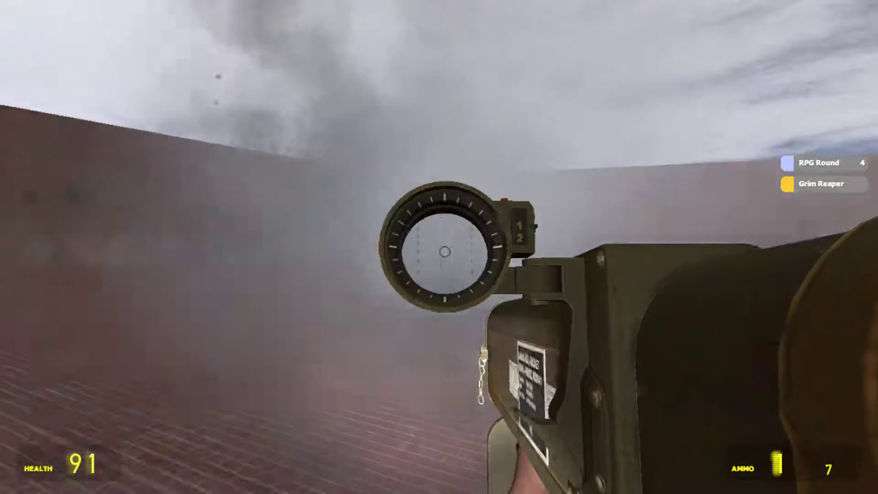
left_click(433, 253)
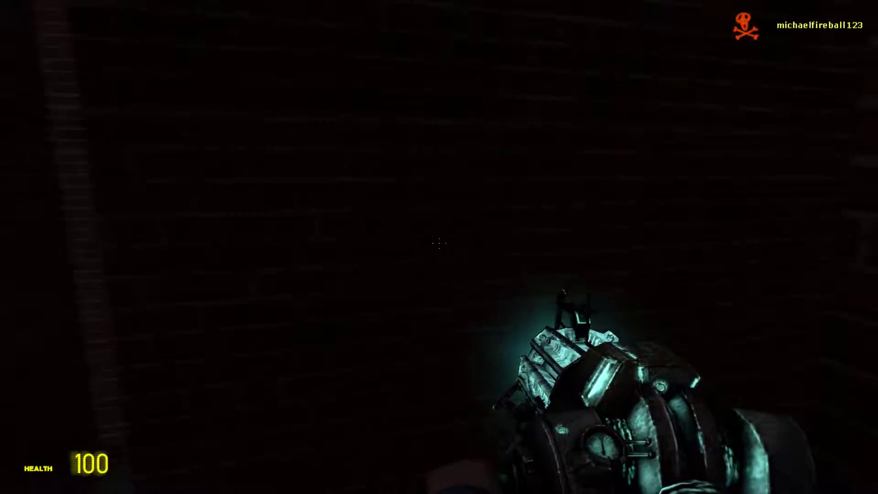
key("q")
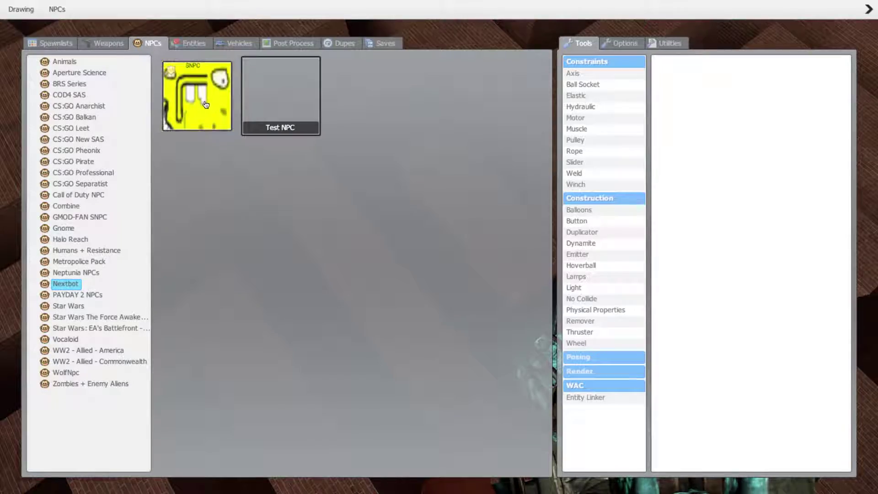
Step: Drop into the maze with the flashlight on and spawn a Doge in the corridor
key("q")
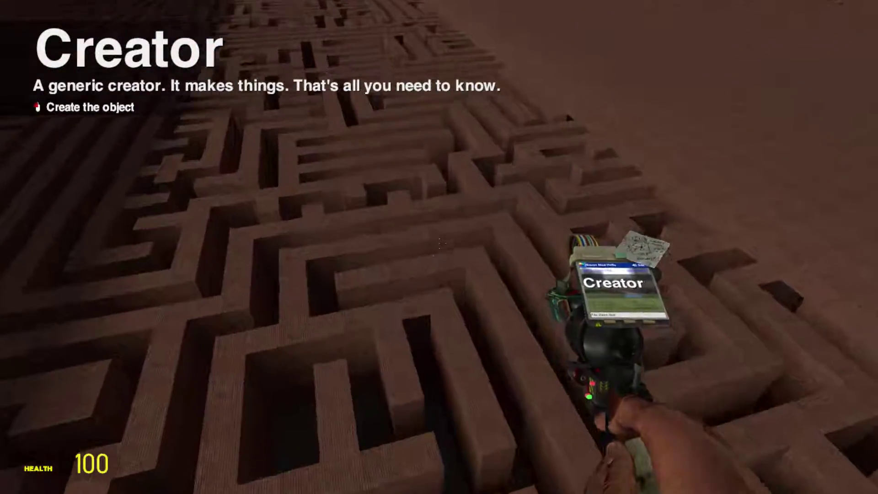
key("w")
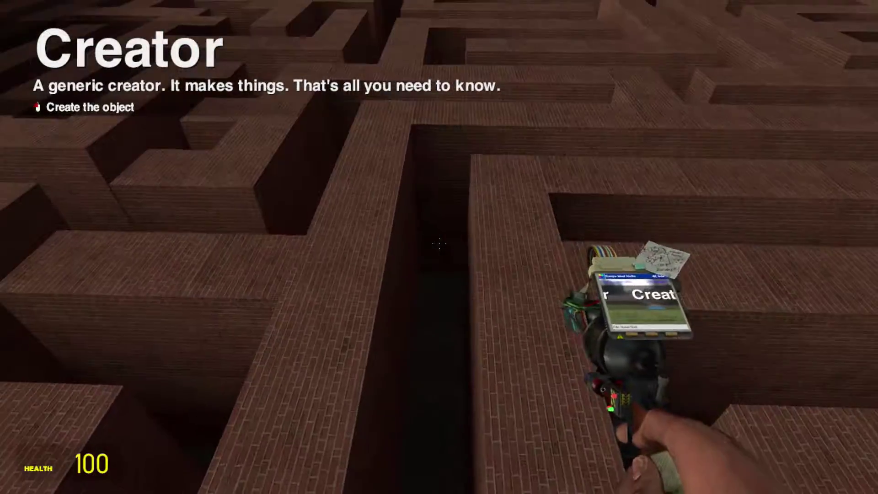
key("s")
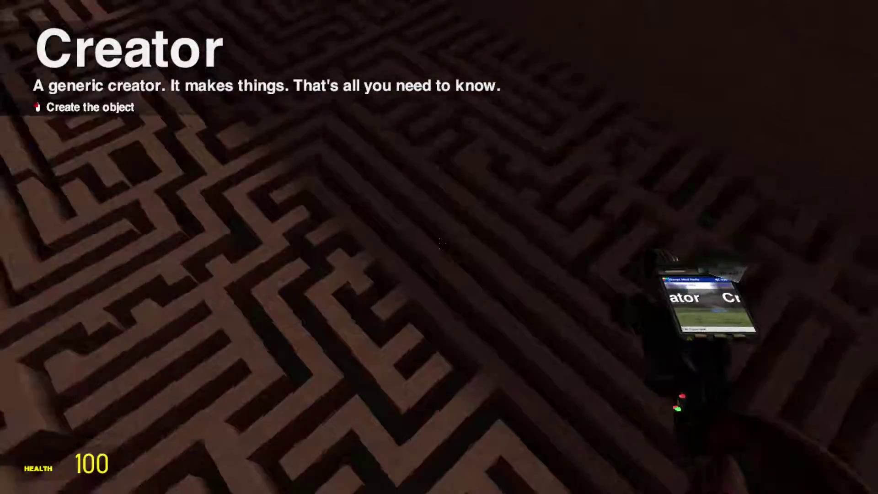
key("q")
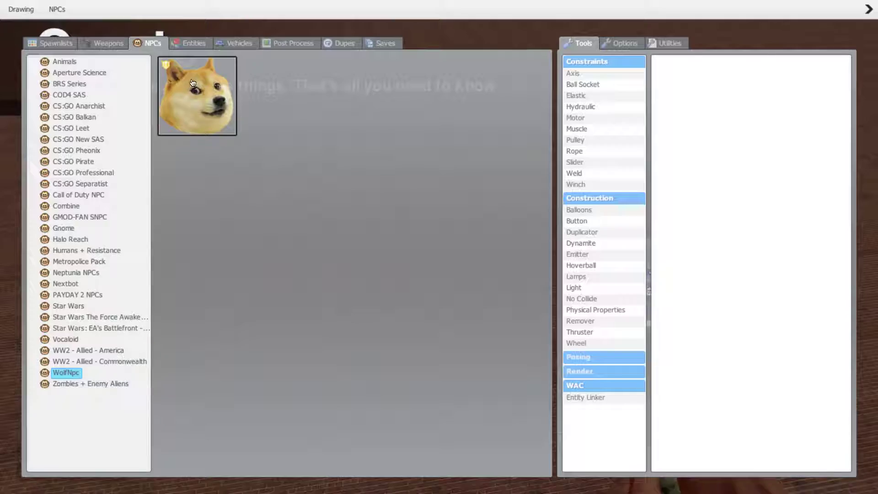
key("q")
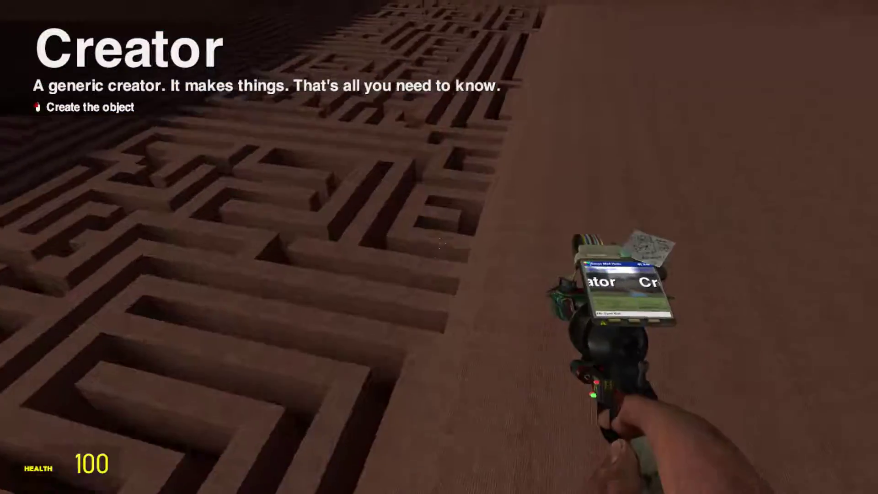
key("w")
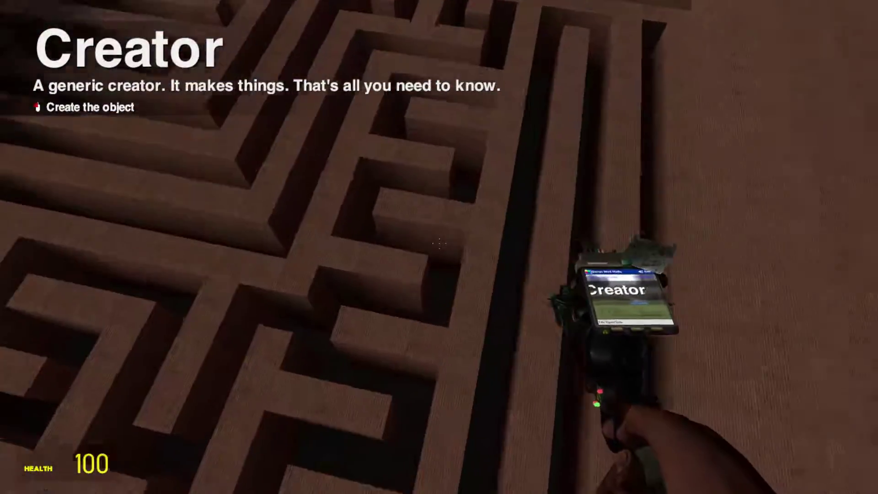
key("w")
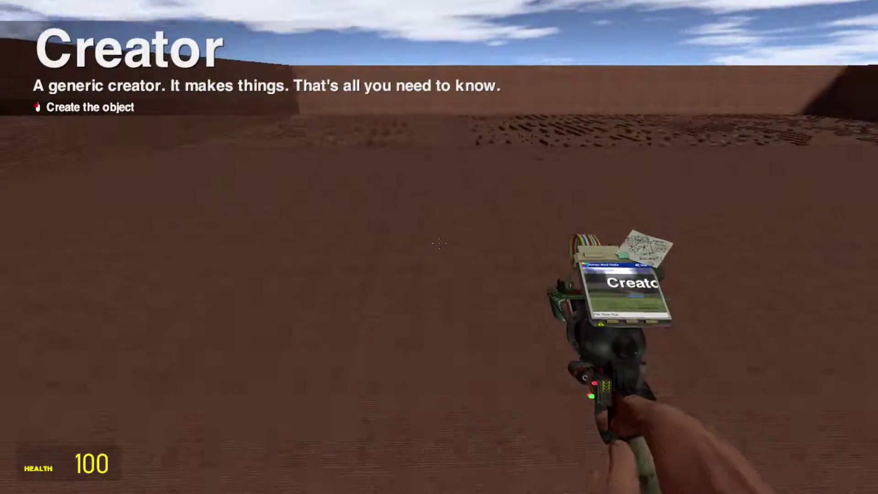
key("f")
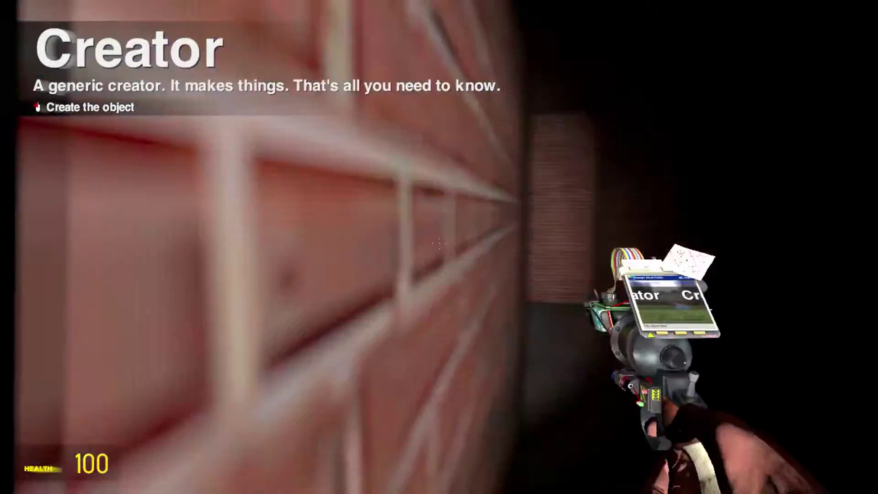
key("f")
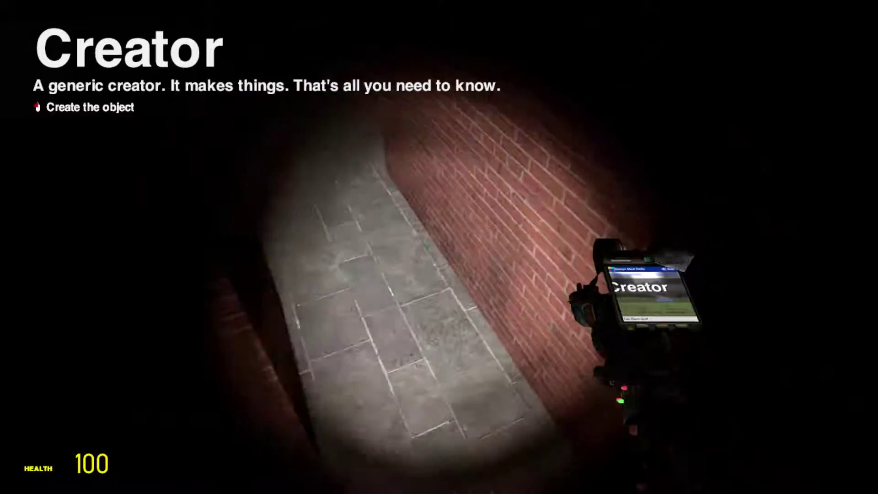
left_click(439, 247)
key("q")
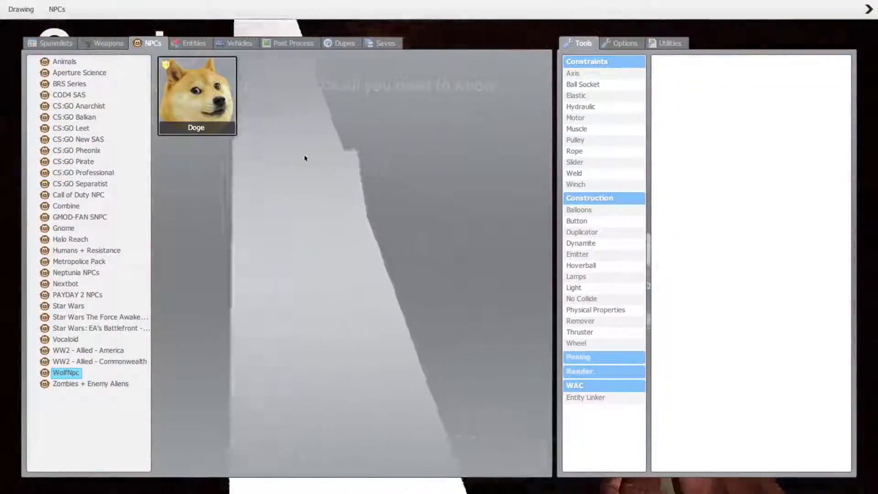
Step: Pick the SpongeBob nextbot from the Nextbot category and spawn it in the maze
key("w")
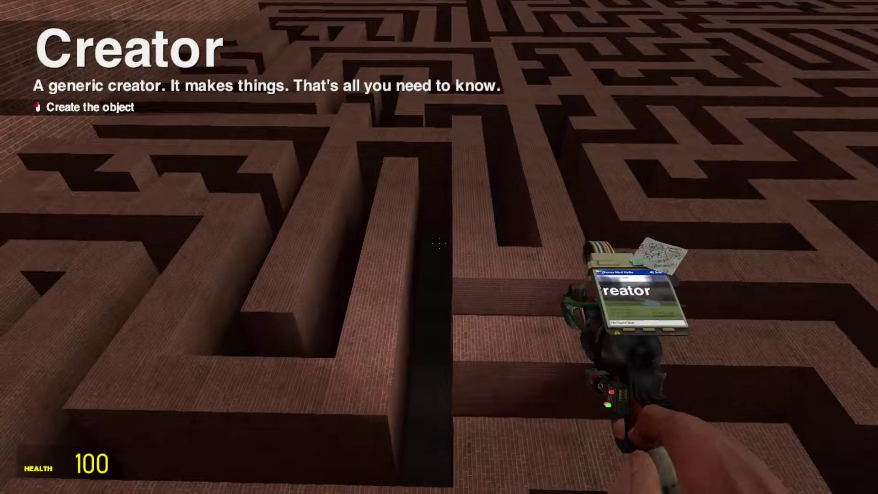
key("q")
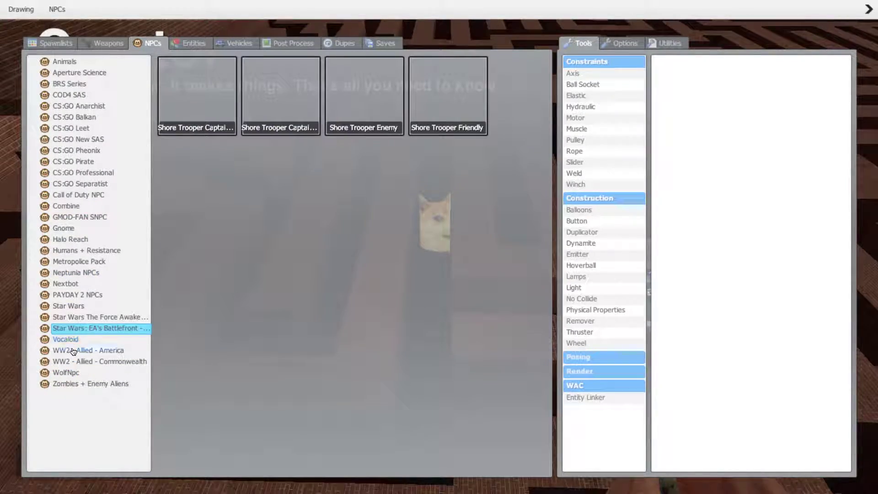
left_click(72, 318)
left_click(66, 284)
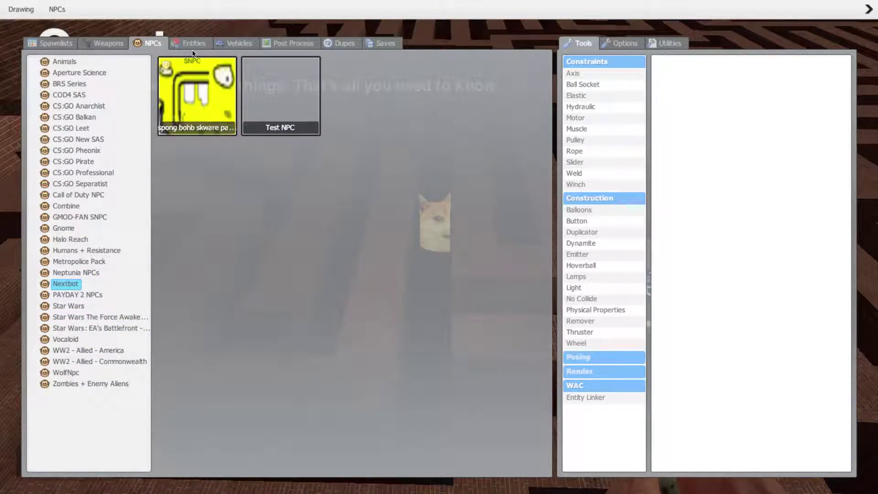
key("w")
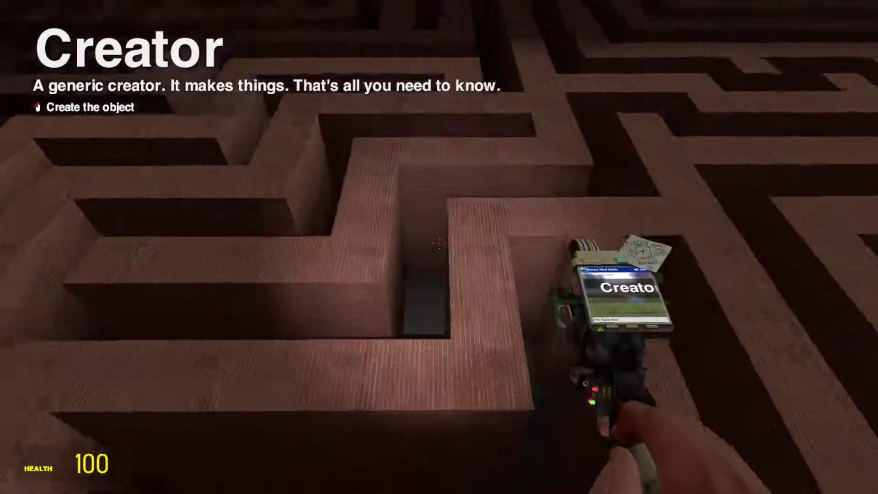
left_click(439, 247)
Step: Spawn a creature on the purple floor and blast it with the shotgun
key("w")
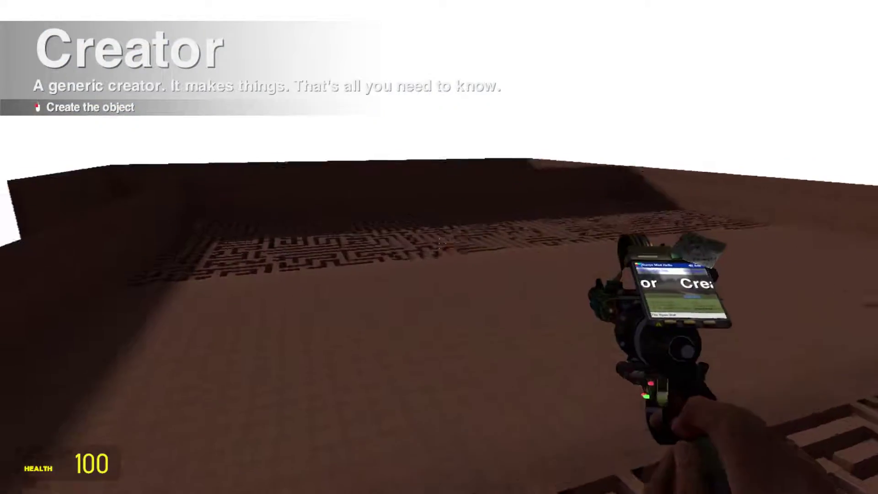
key("q")
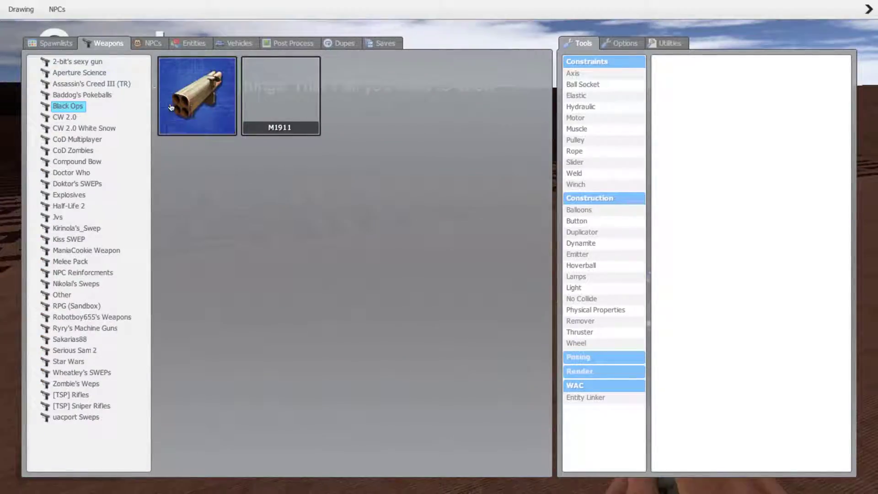
key("q")
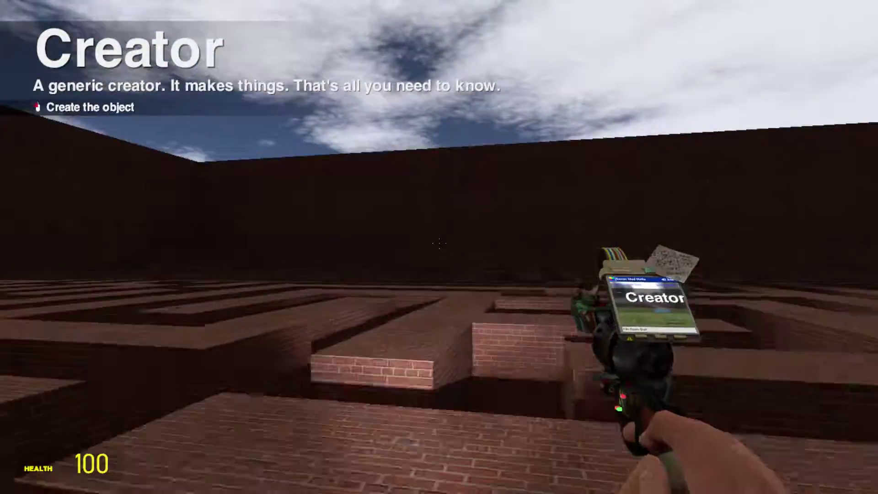
key("f")
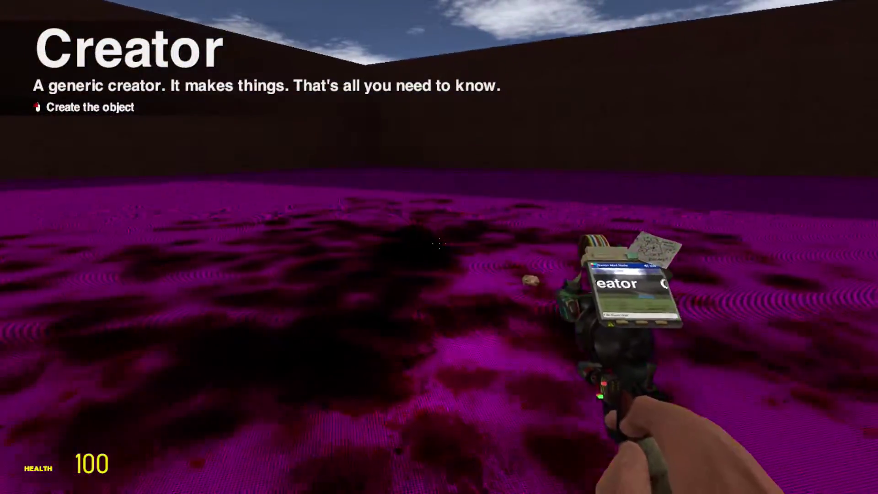
left_click(440, 244)
key("4")
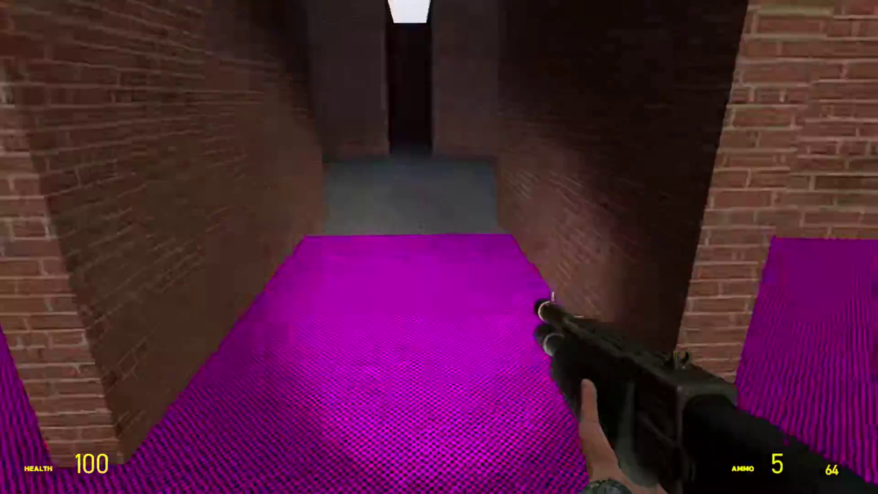
key("q")
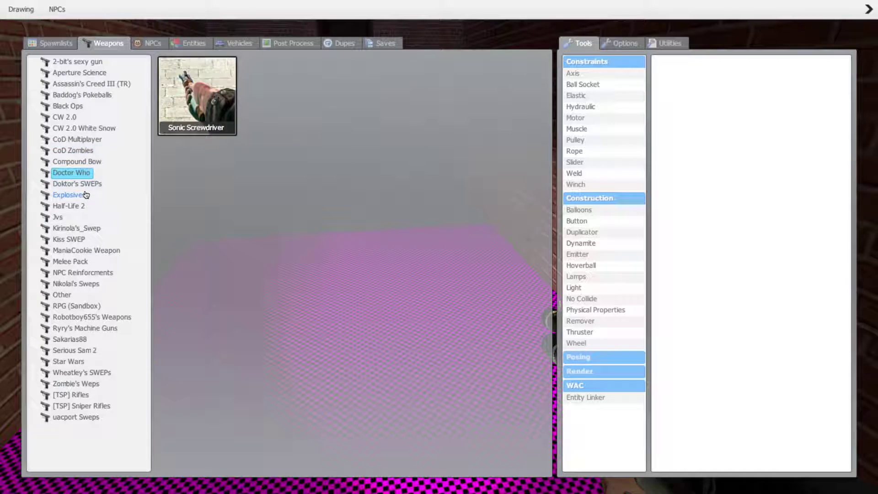
Step: Browse Half-Life 2, Jvs and other categories, then equip Ryry's M134 minigun
left_click(77, 206)
left_click(77, 217)
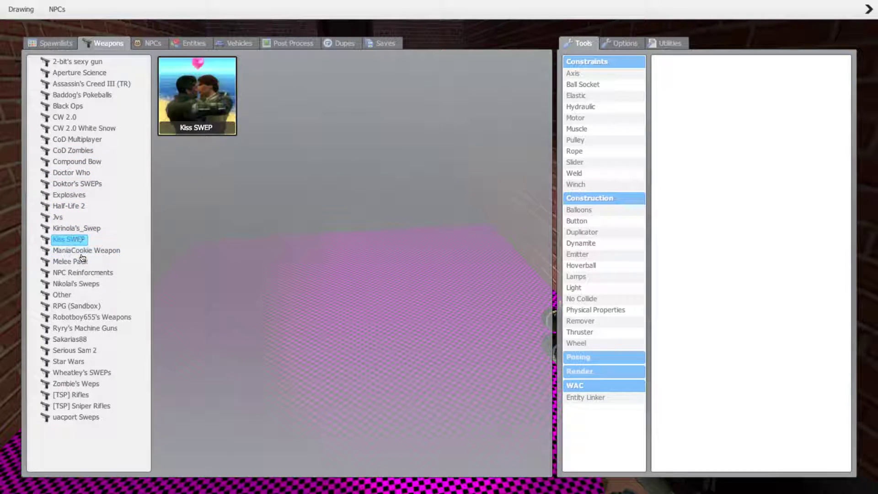
left_click(74, 273)
left_click(71, 294)
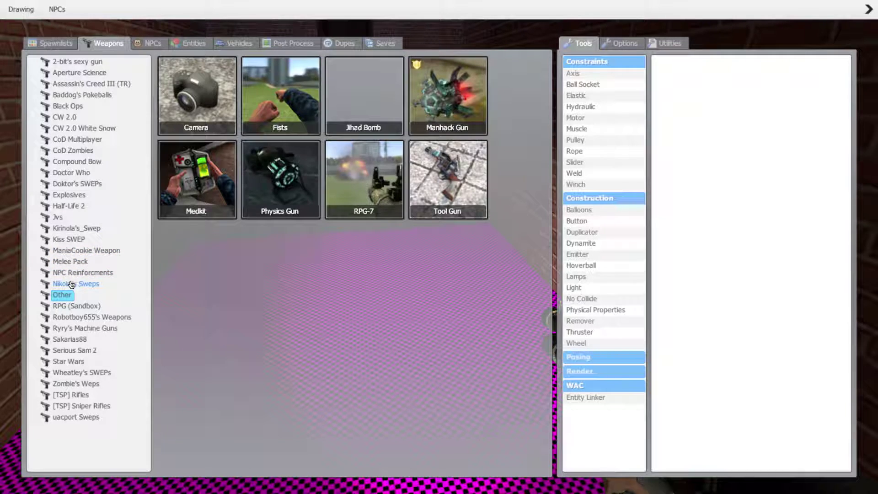
left_click(80, 272)
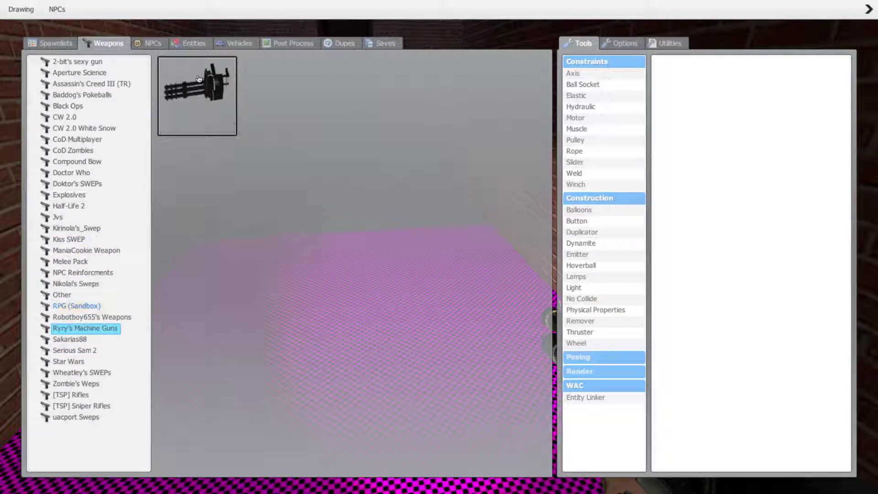
key("q")
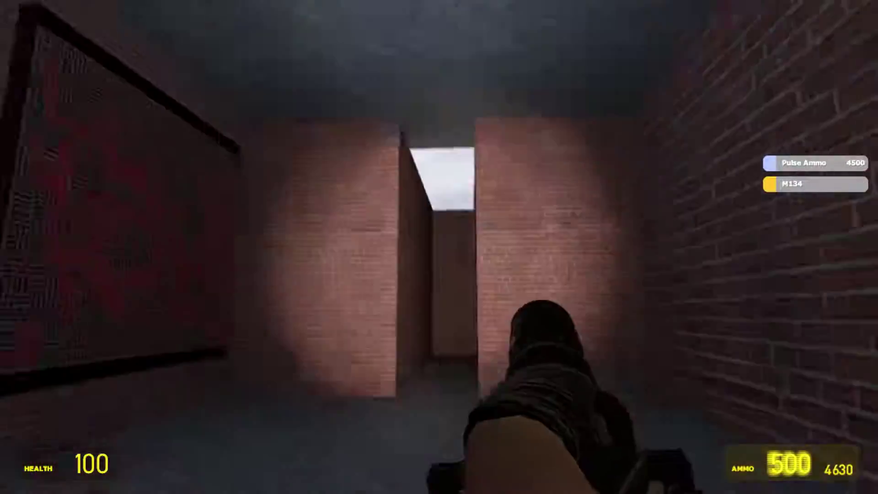
Step: Fire and reload the minigun at the maze picture, then re-enable NPC thinking
key("w")
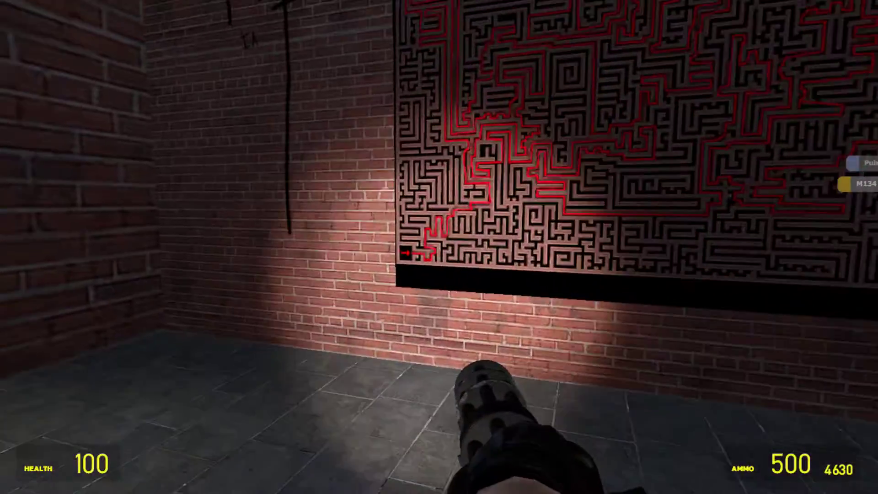
left_click(439, 247)
left_click_drag(439, 247, 439, 248)
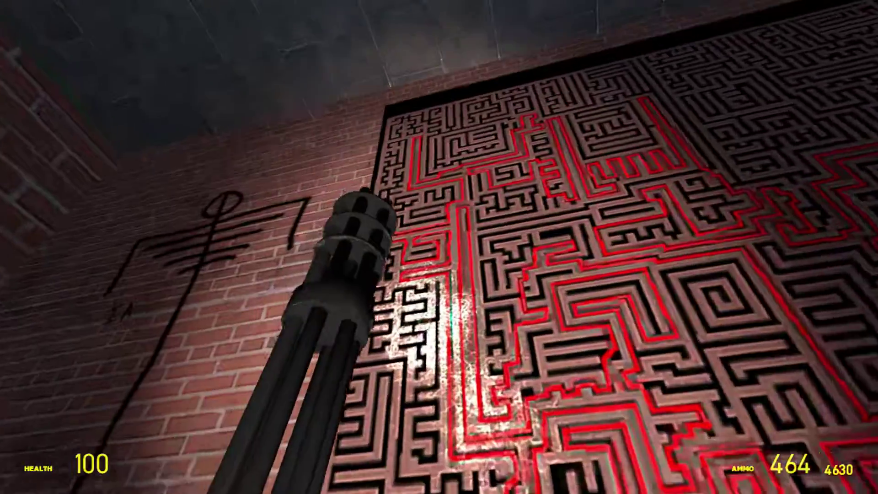
key("r")
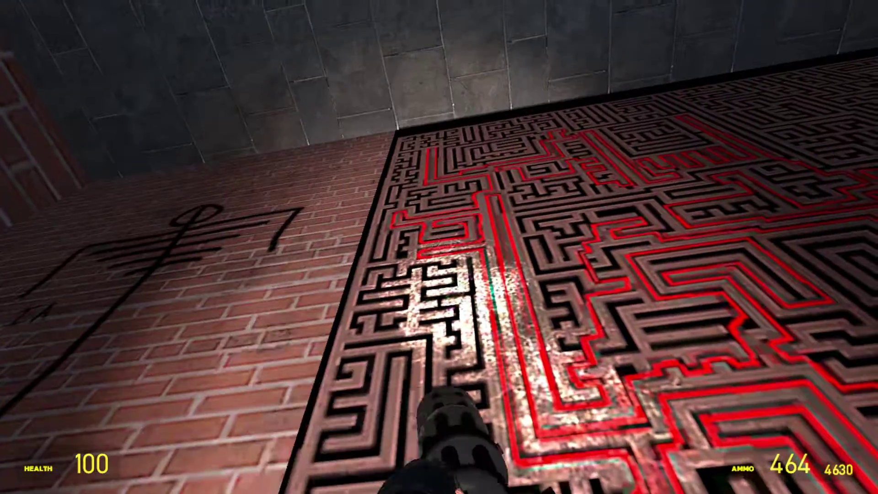
key("w")
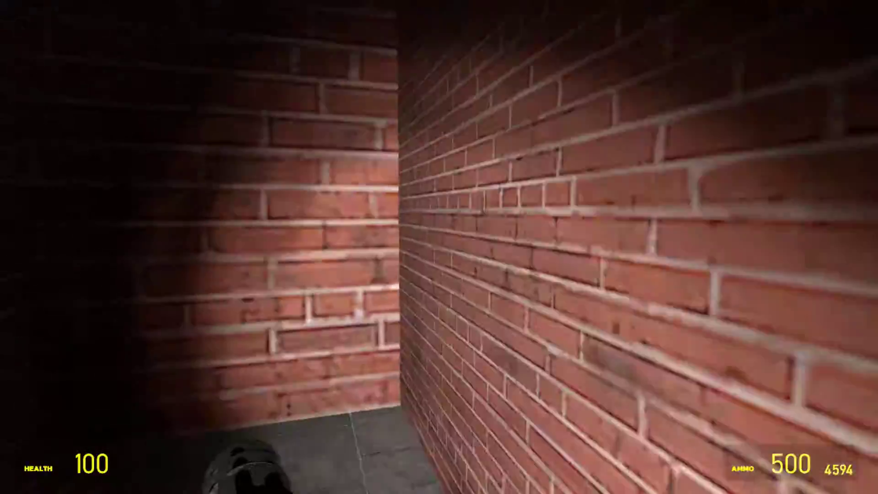
key("q")
left_click(64, 30)
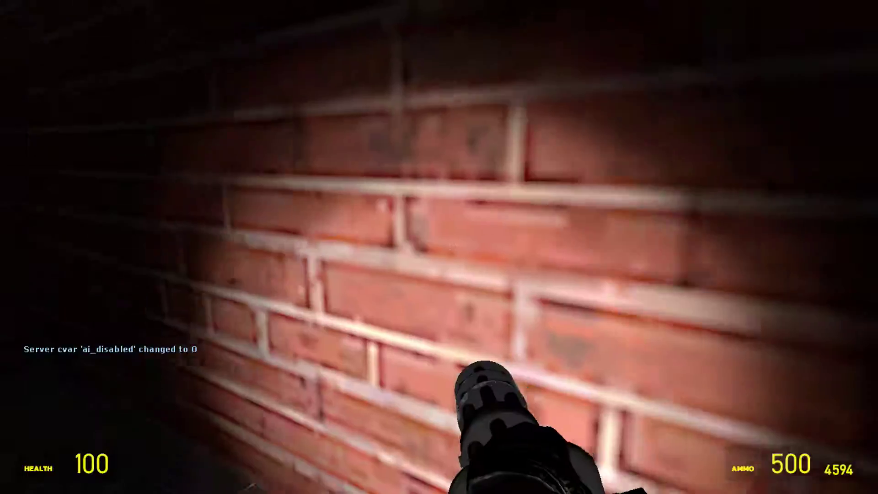
Step: Walk down the brick corridor to the corner and the side opening
key("w")
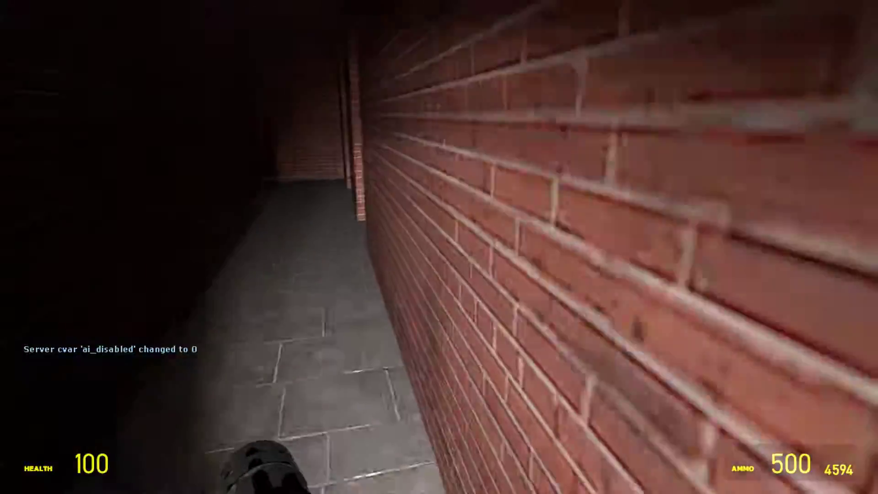
key("w")
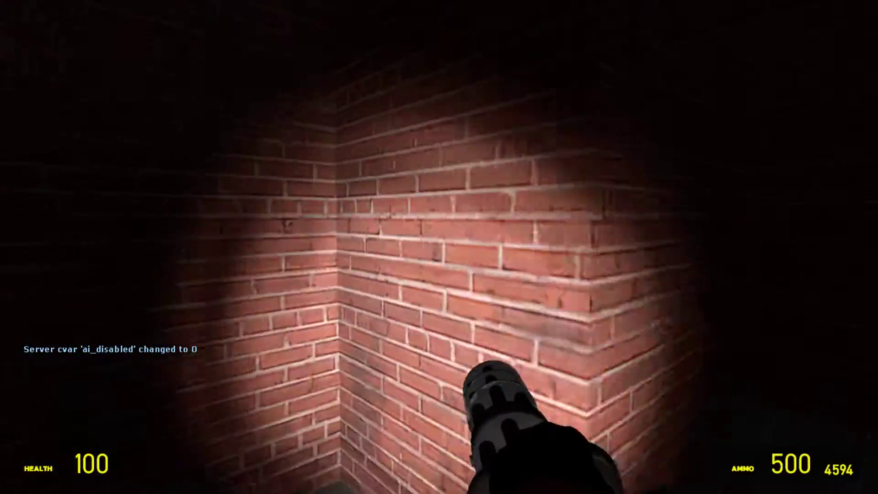
key("w")
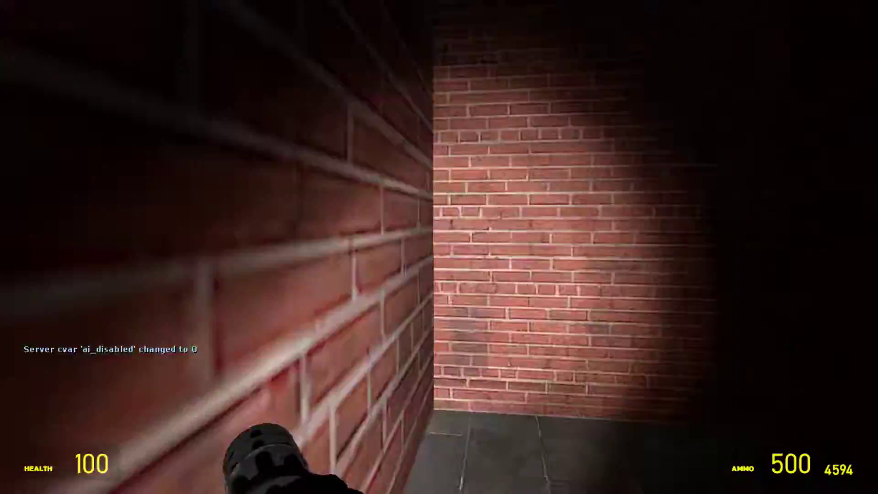
key("w")
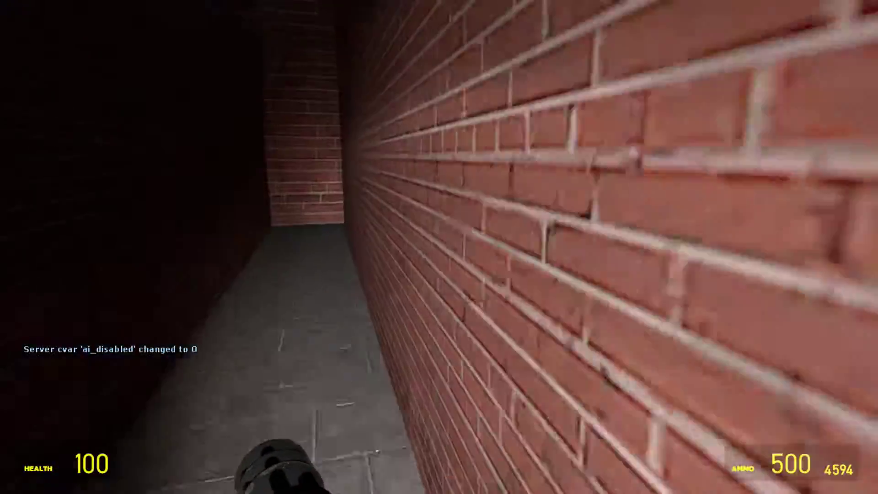
key("w")
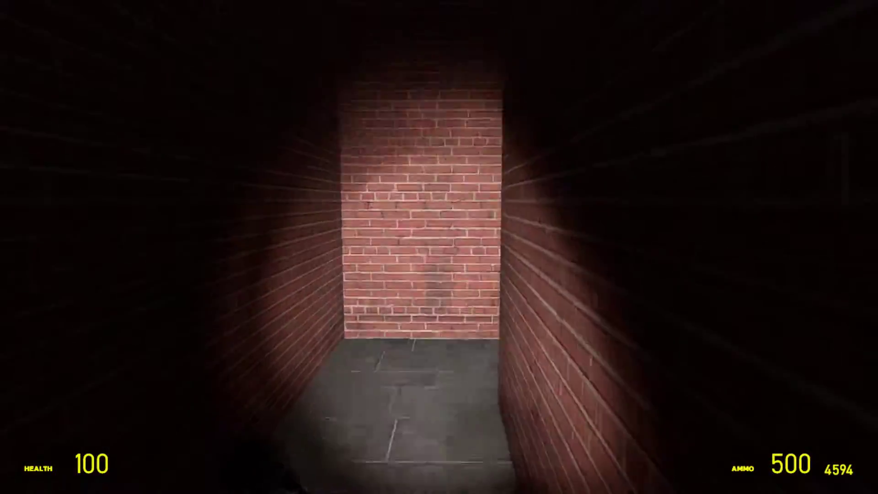
key("w")
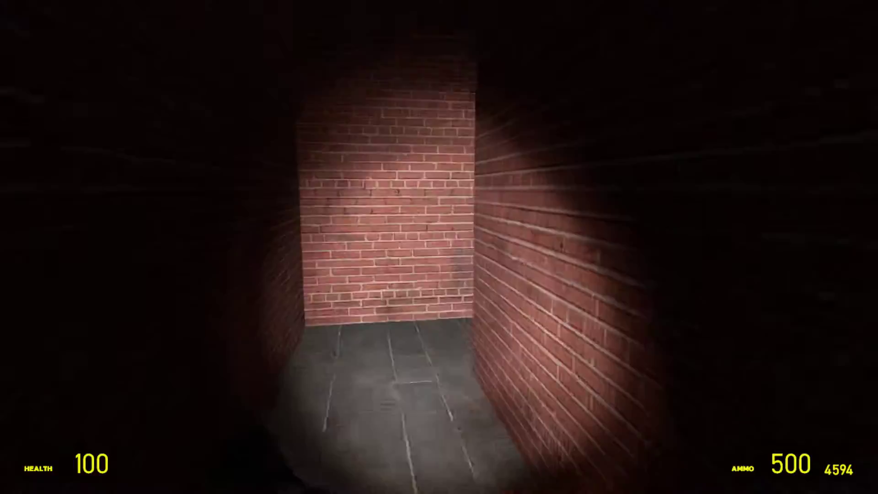
Step: Continue through the narrow corridors into the corridor with the skylight
key("w")
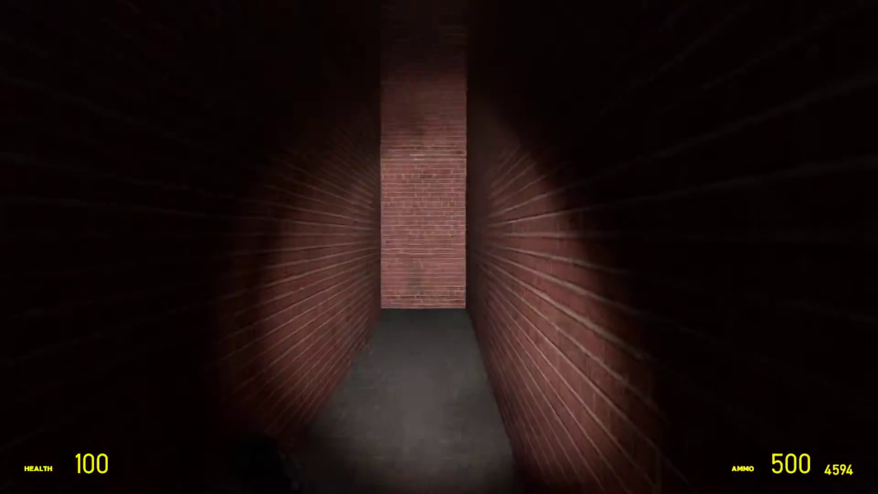
key("w")
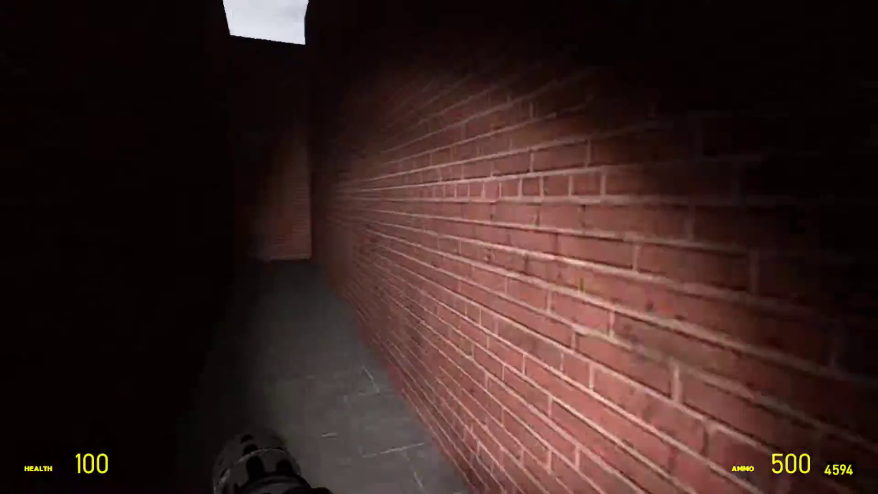
key("w")
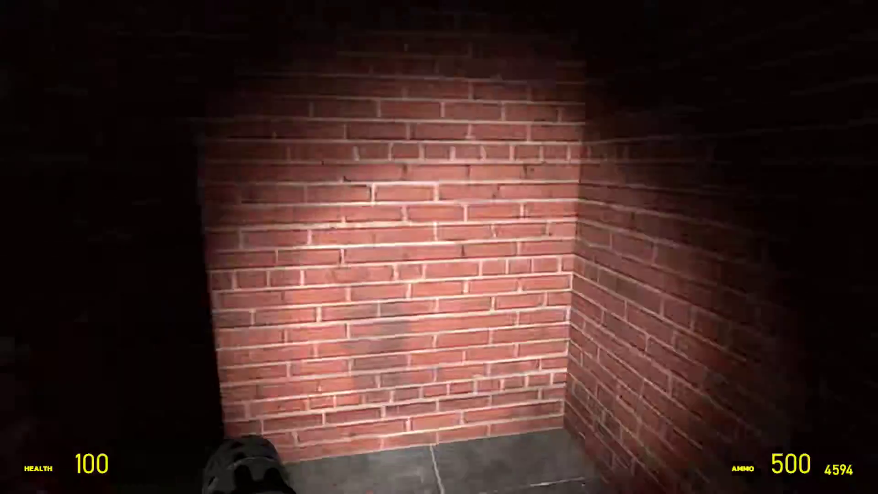
key("w")
key("w")
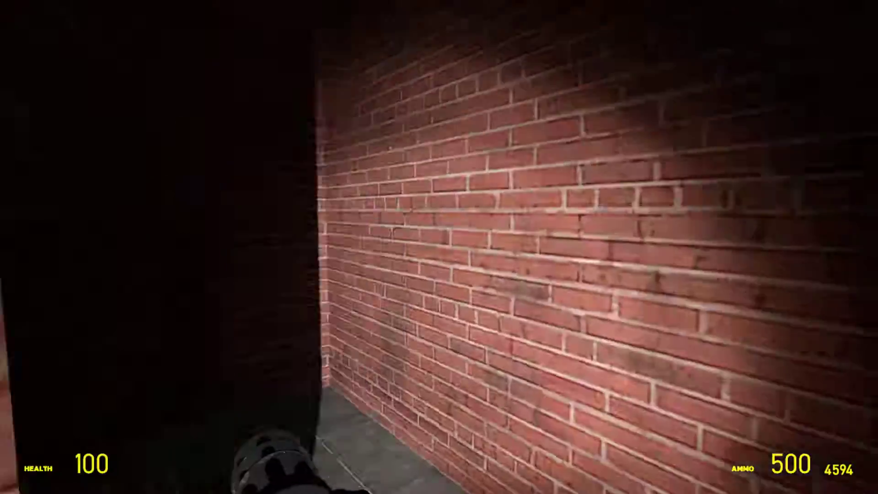
key("w")
key("w")
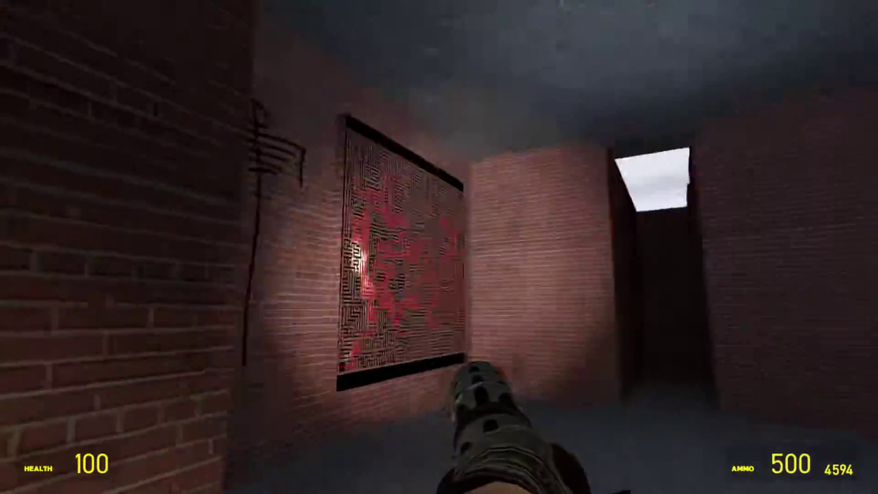
Step: Walk the narrow corridors past a dead end and around the brick pillar
key("w")
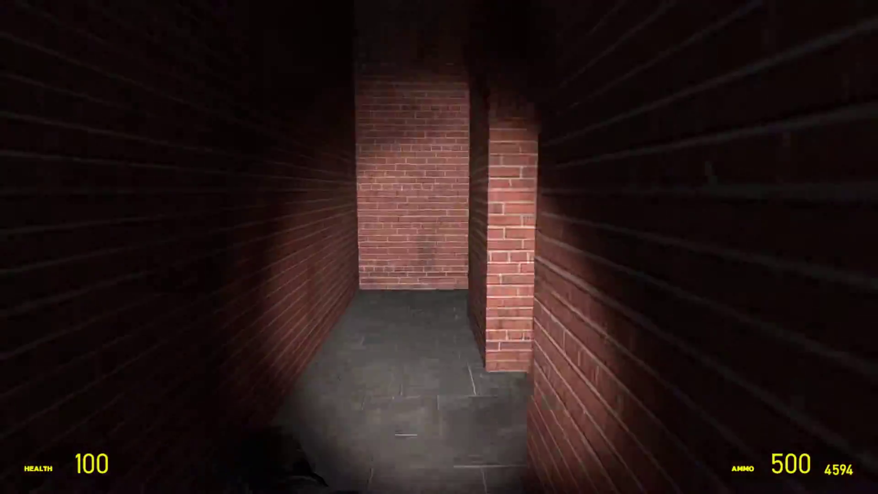
key("w")
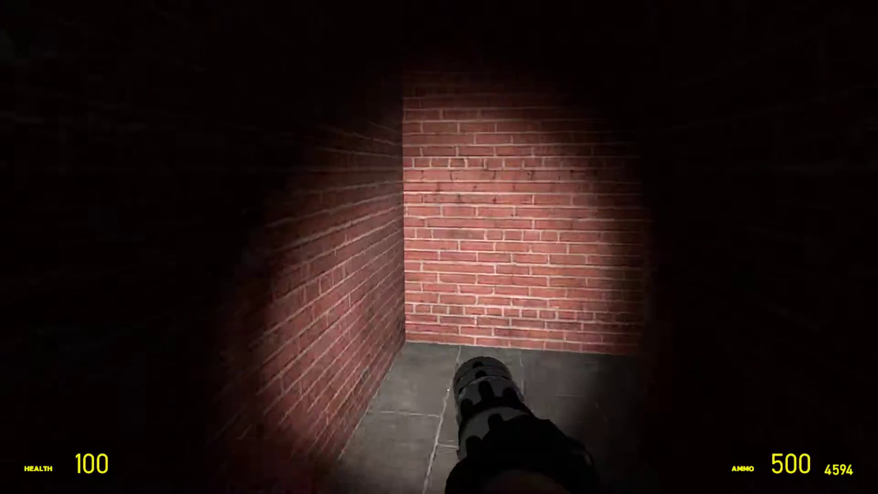
key("w")
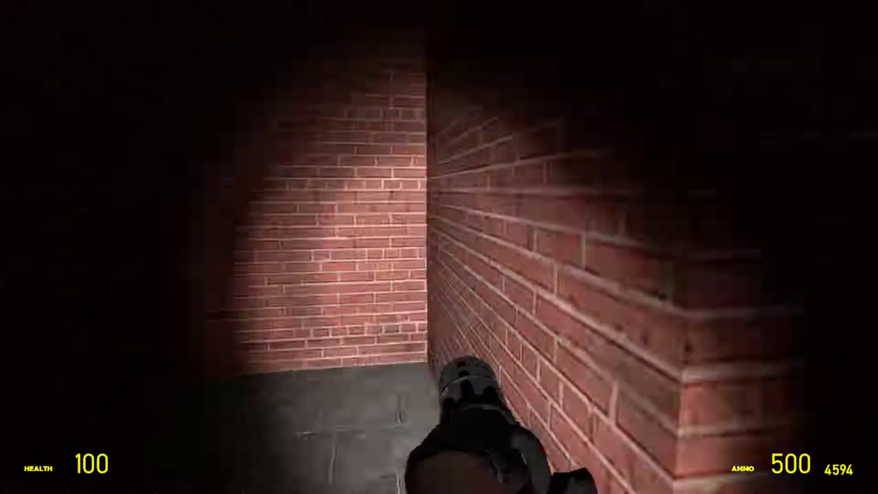
key("w")
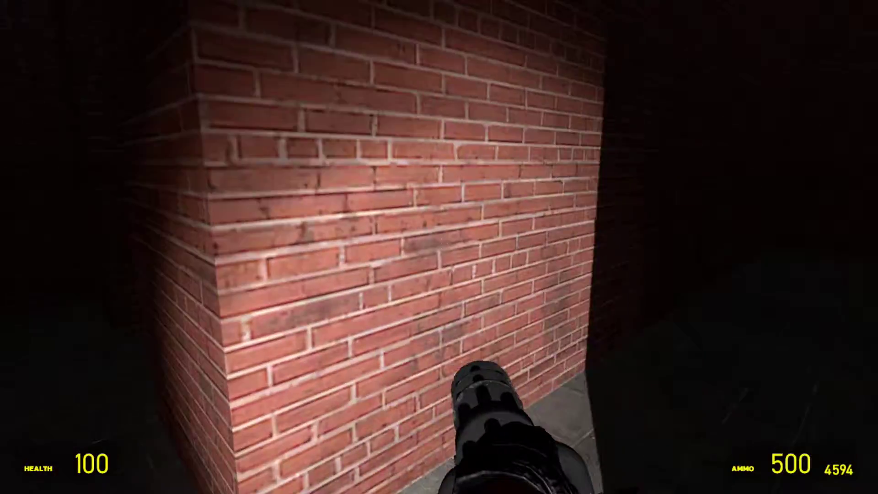
key("w")
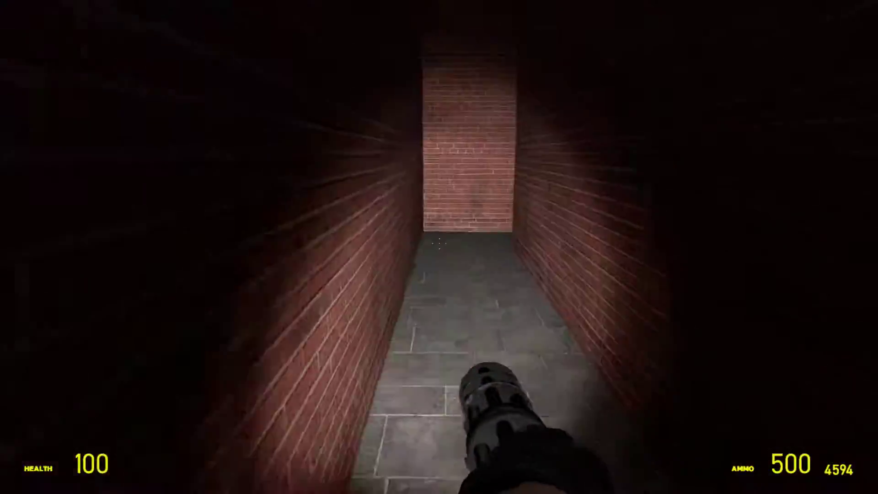
key("w")
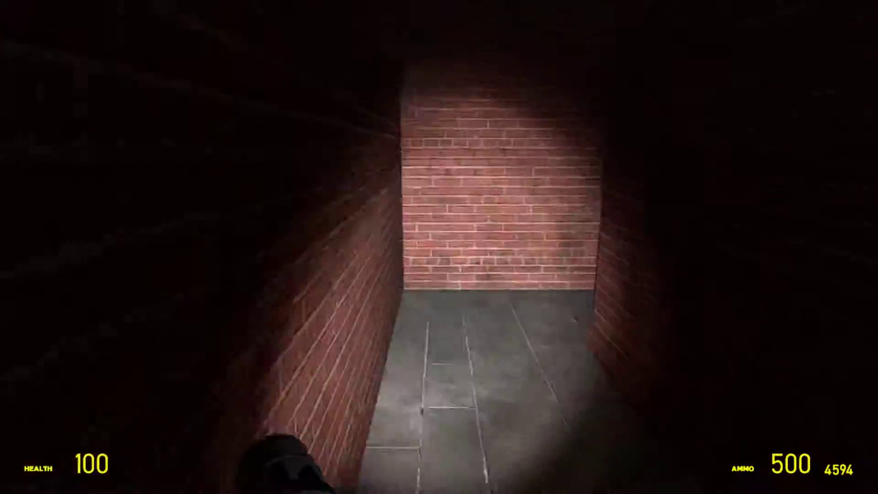
key("w")
key("w")
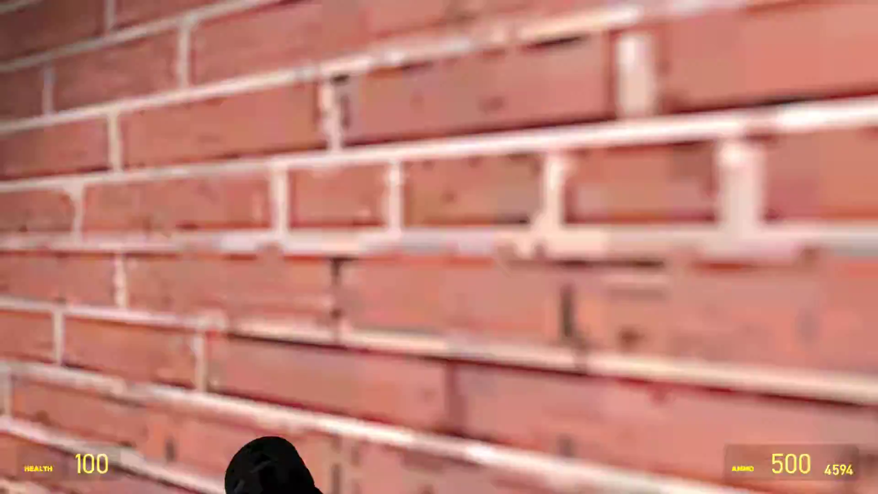
Step: Work around further corners and corridors back to the maze map wall
key("w")
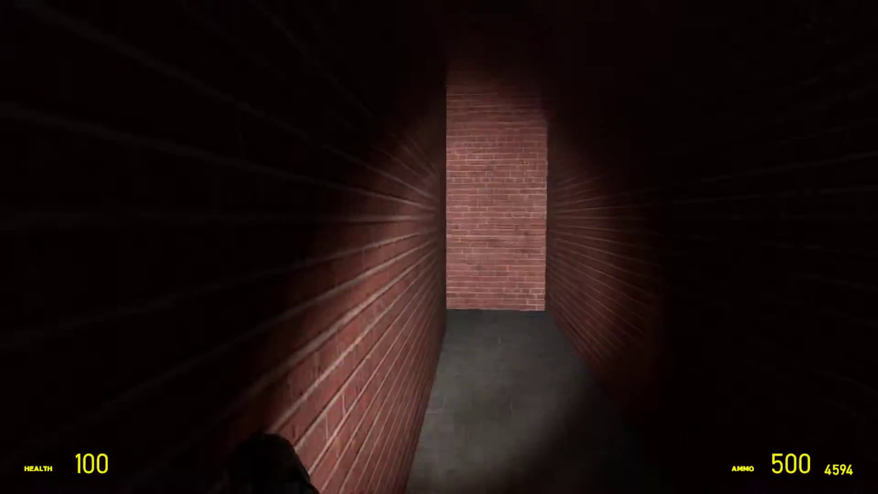
key("w")
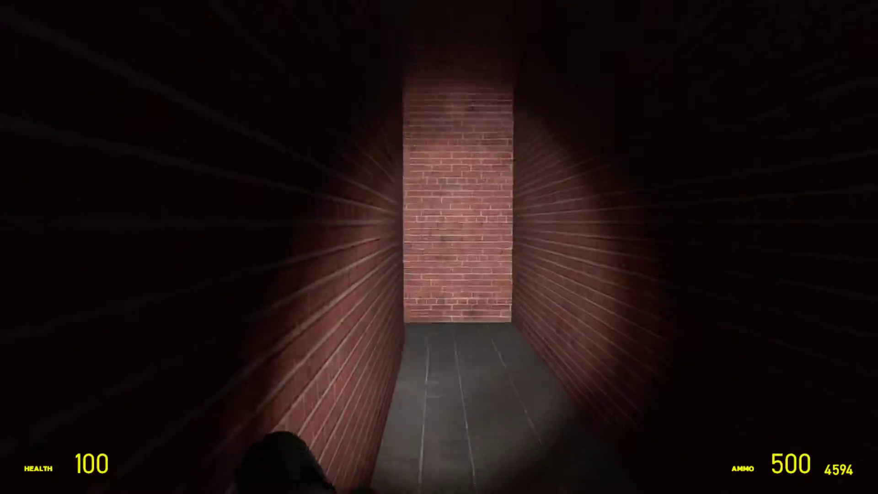
key("w")
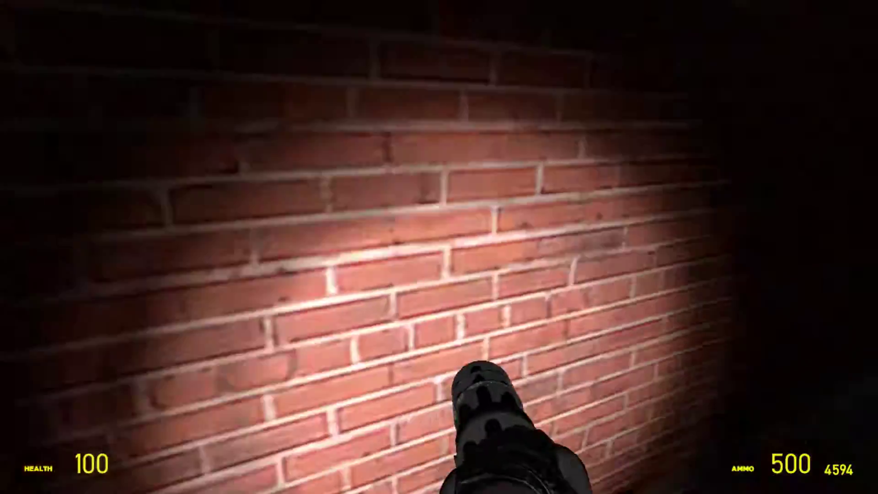
key("w")
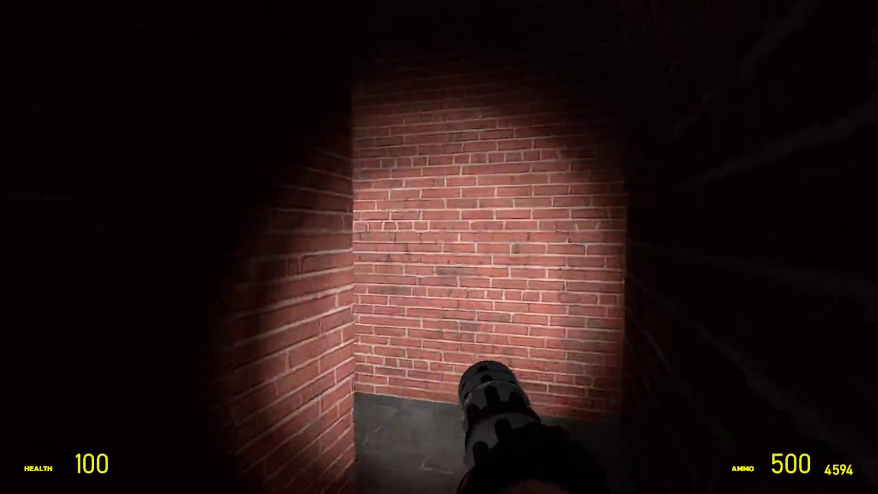
key("w")
key("w")
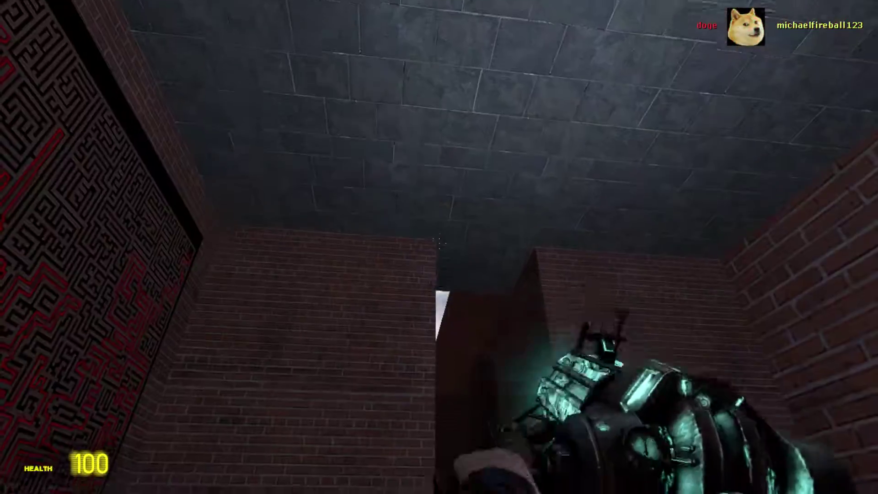
Step: Disable NPC thinking, fly above the maze, and undo the last SpongeBob nextbot
key("q")
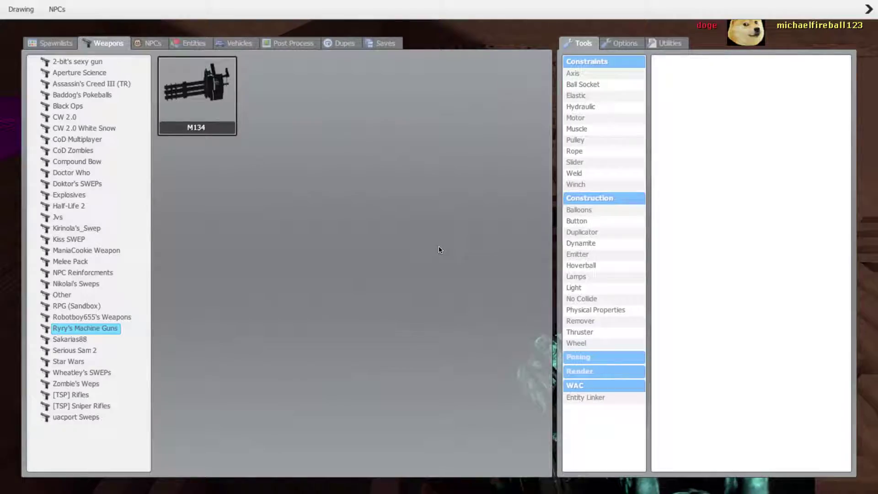
left_click(74, 28)
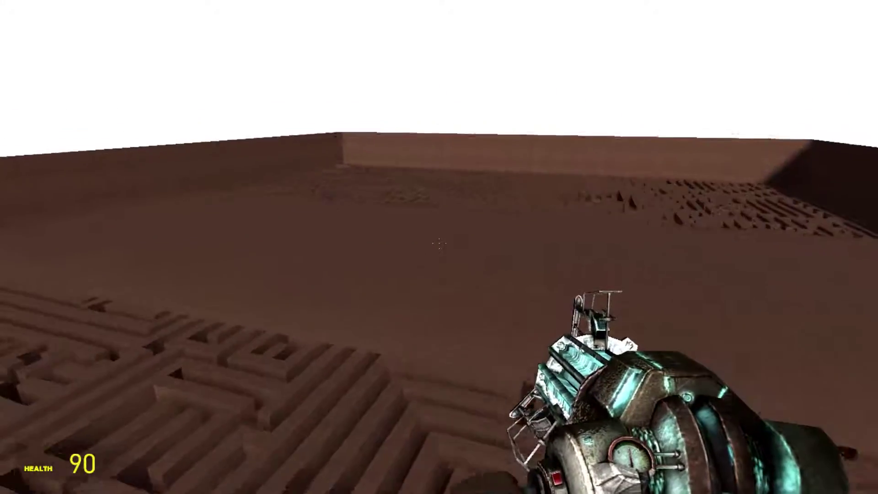
key("z")
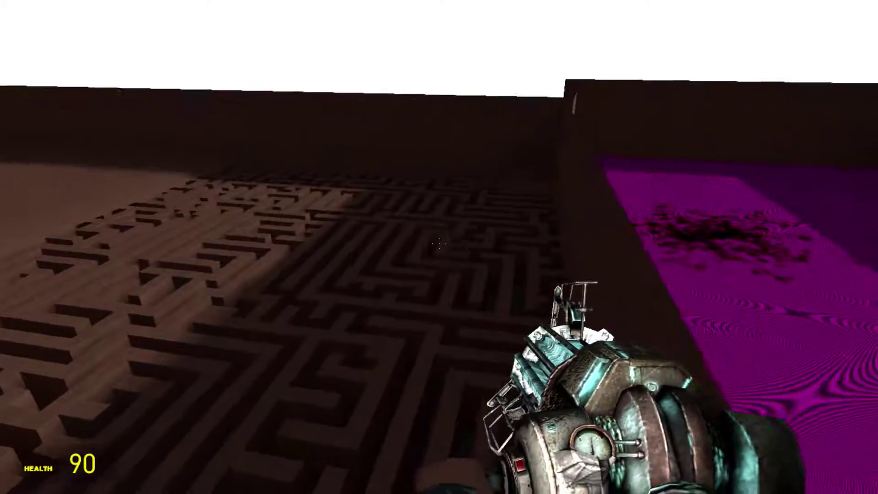
Step: Load the SpongeBob nextbot from NPCs > Nextbot into the Creator tool gun
key("q")
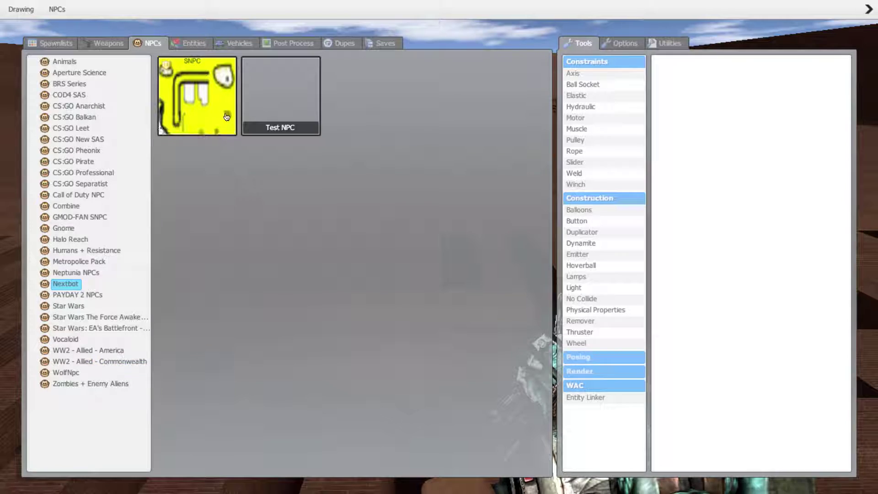
left_click(77, 272)
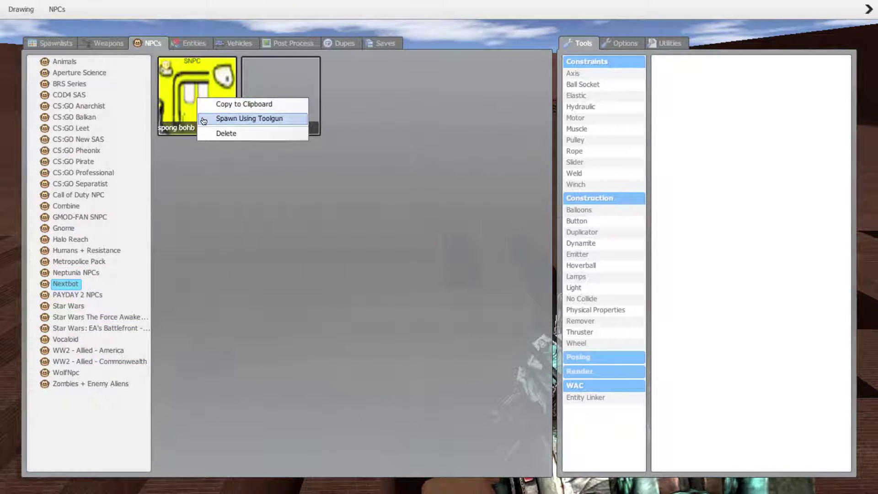
left_click(203, 121)
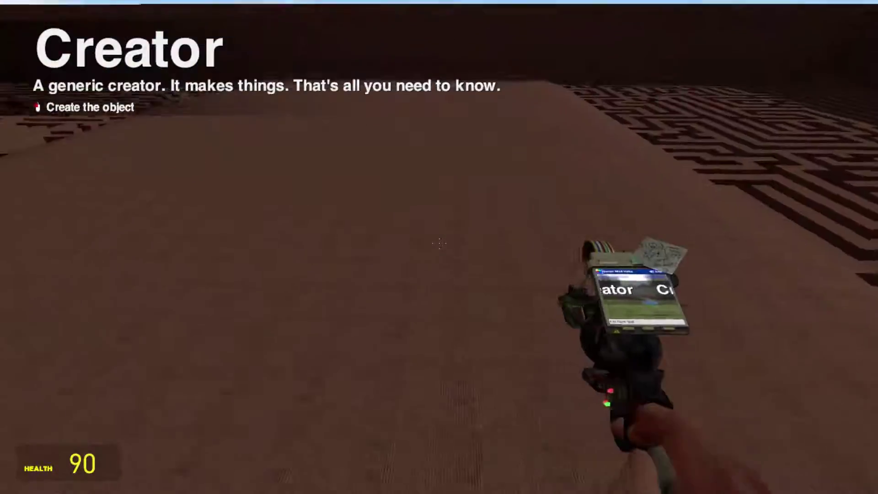
Step: Spawn and undo a SpongeBob nextbot, then reach CoD Multiplayer's C4 and Claymore
left_click(439, 243)
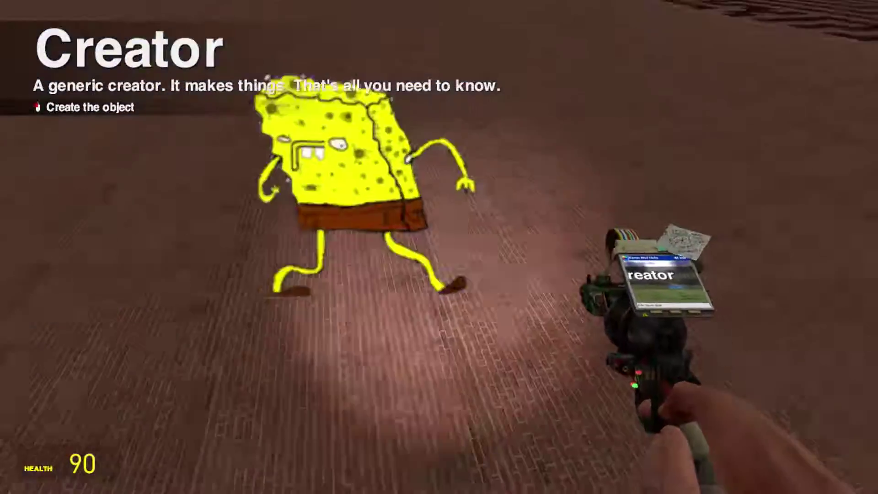
key("z")
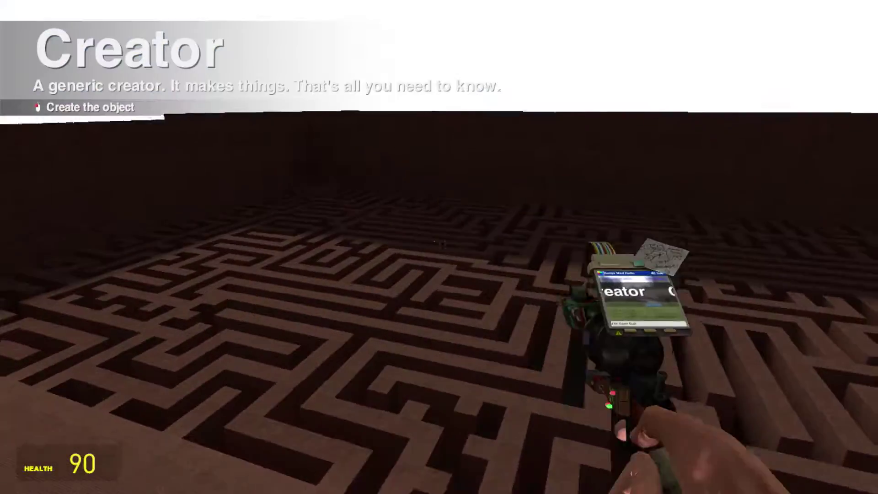
key("q")
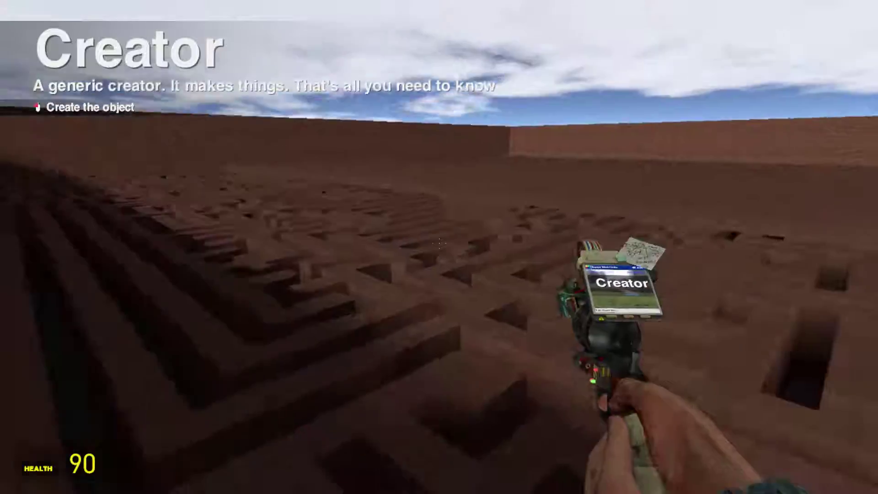
key("q")
key("q")
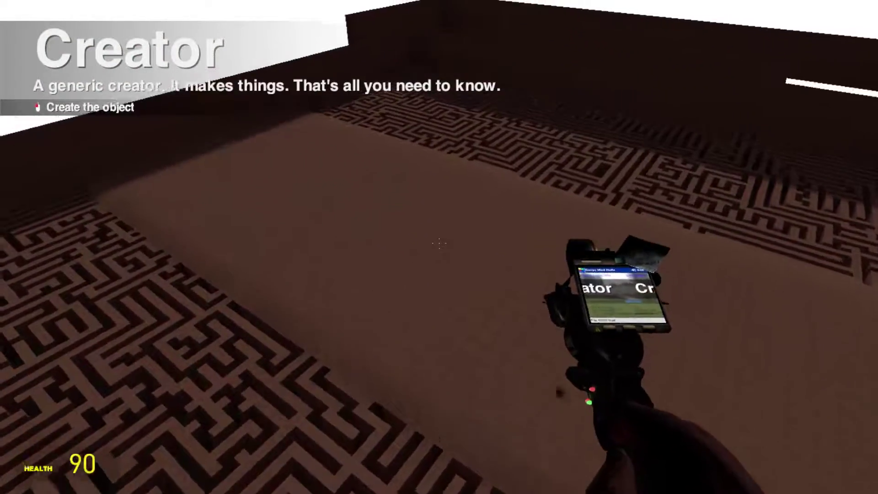
key("q")
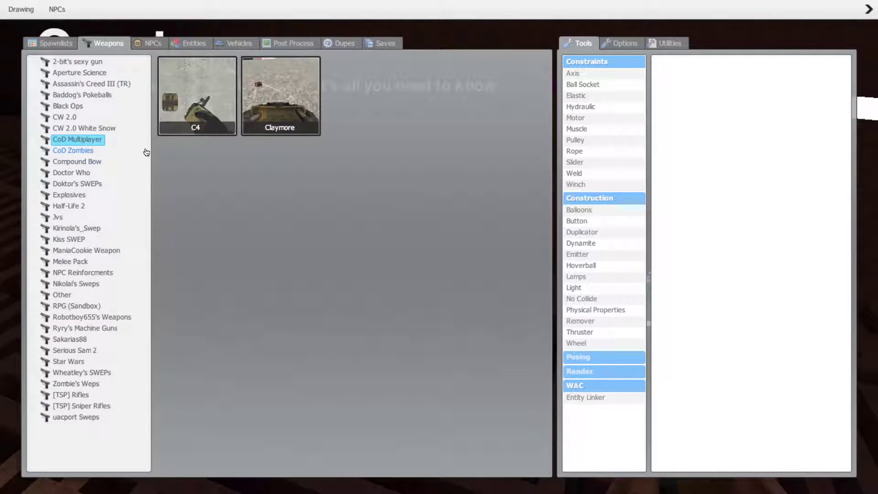
Step: Try the Claymore and C4, then equip the Explosives Molotov Cocktail
left_click(283, 103)
key("q")
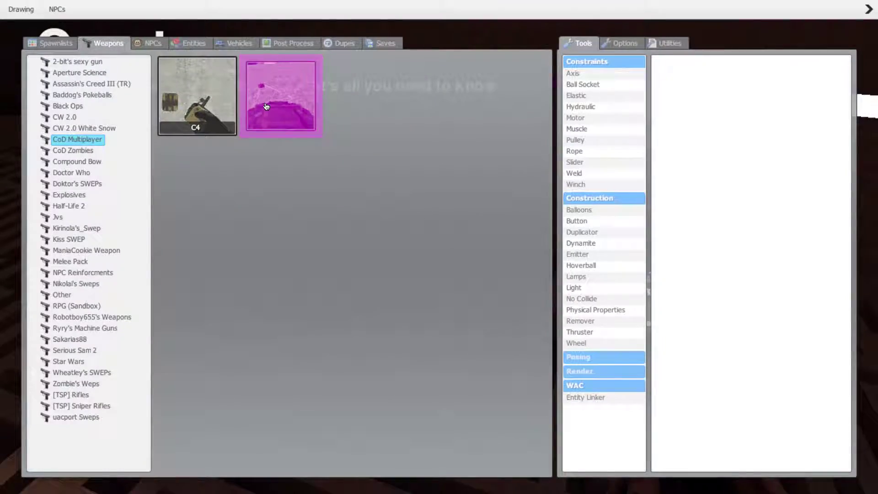
left_click(266, 106)
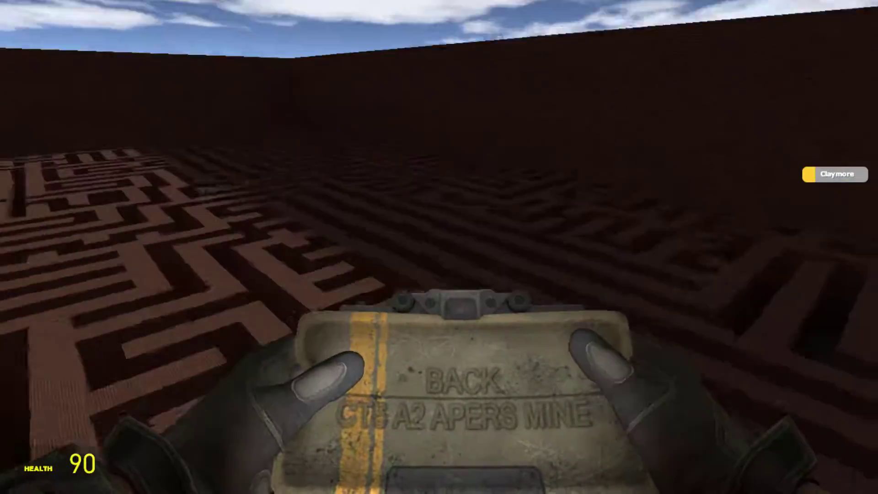
key("q")
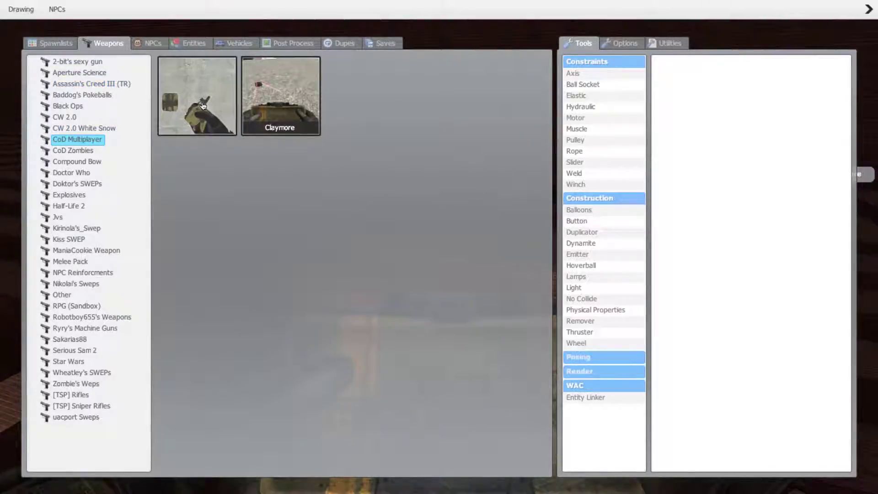
left_click(203, 104)
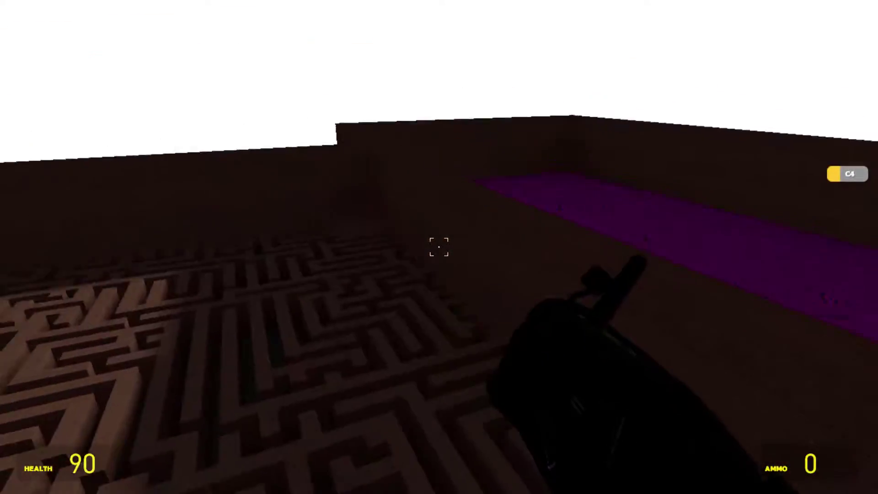
key("q")
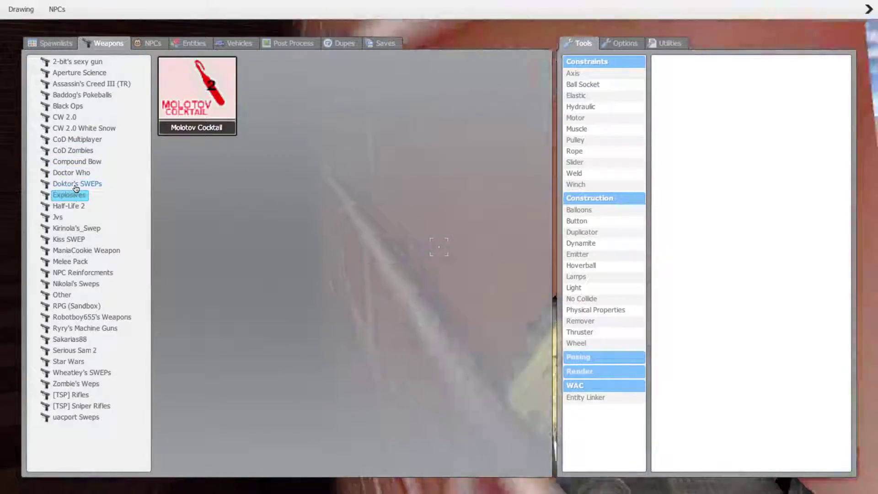
left_click(72, 206)
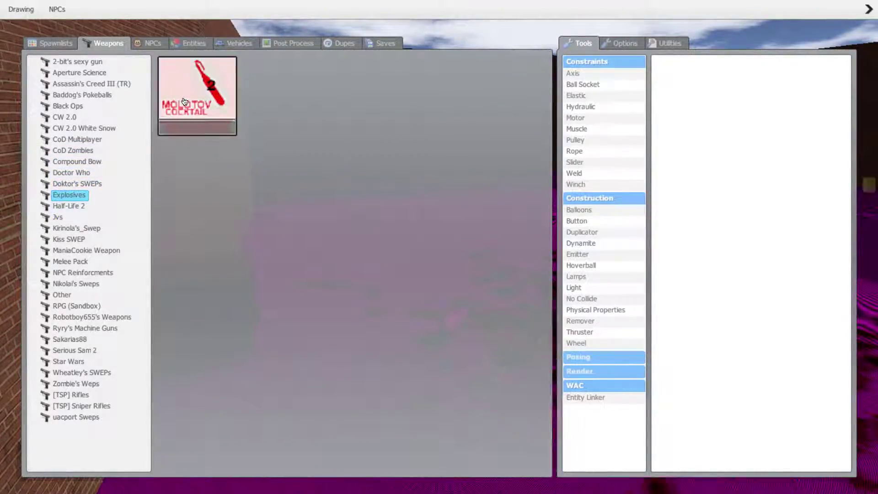
left_click(184, 102)
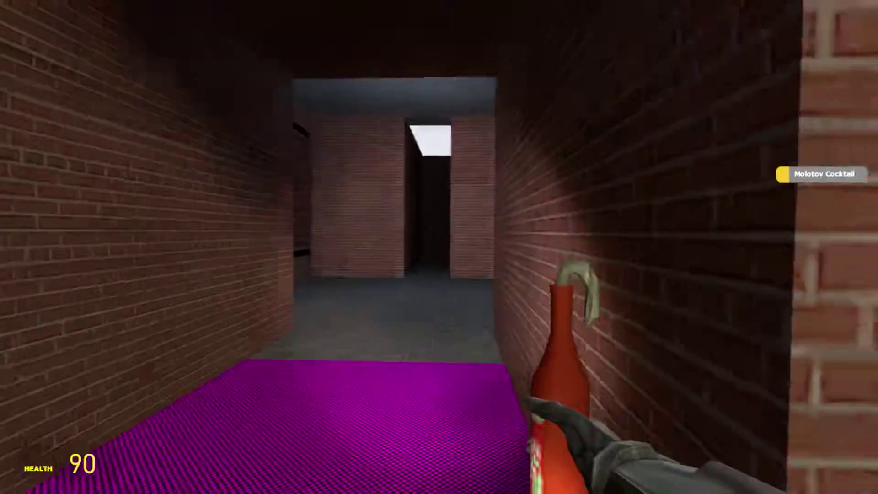
Step: Walk past the purple floor to the maze map and throw a Molotov at the wall
key("w")
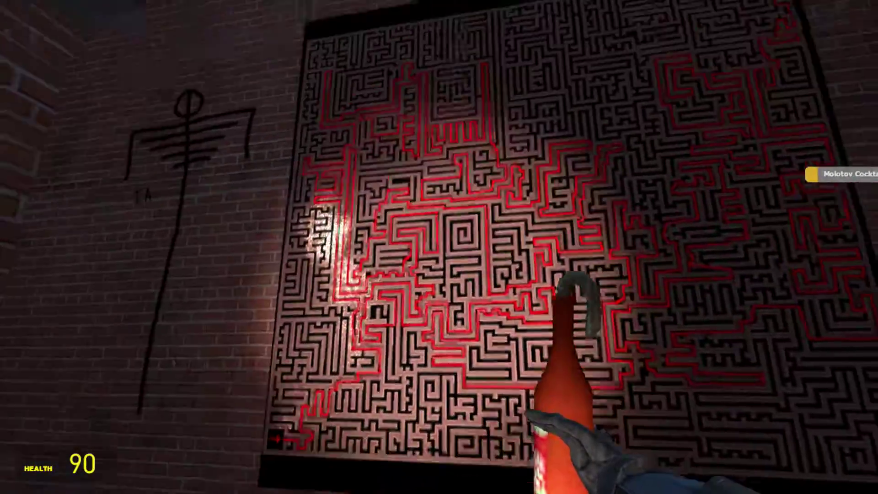
key("w")
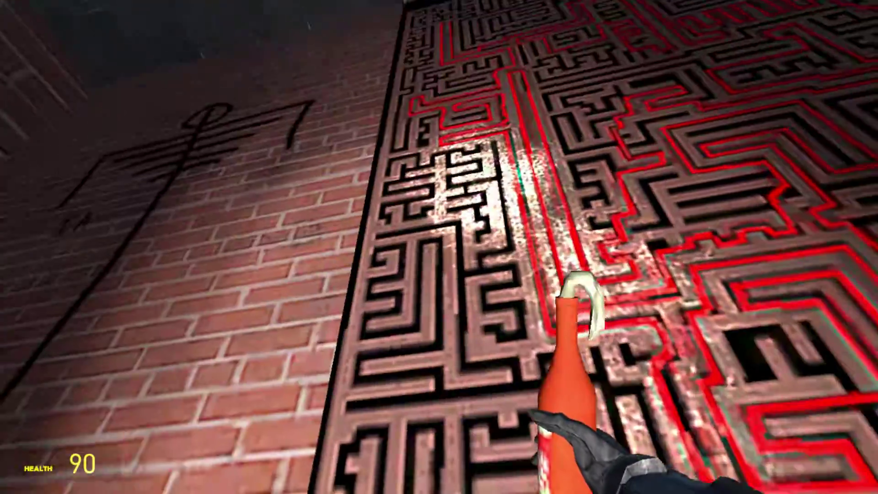
left_click(439, 247)
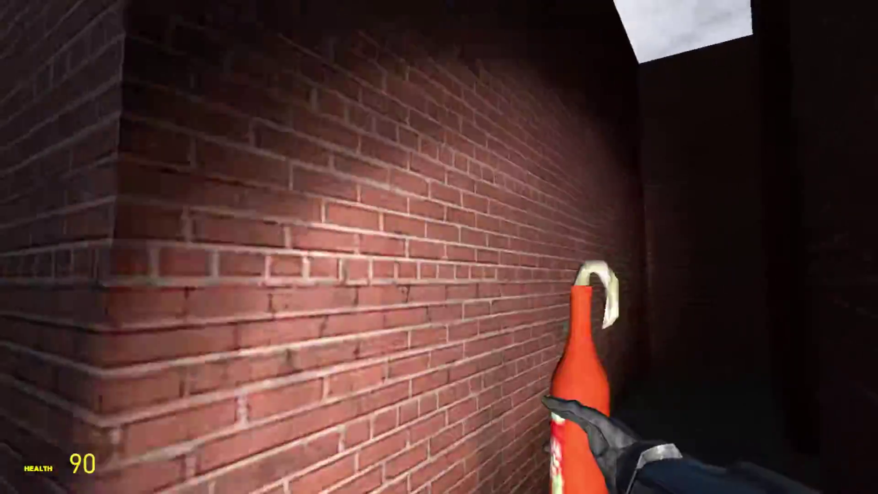
Step: Walk the brick corridors to the far end wall, then bring up the spawn menu
key("w")
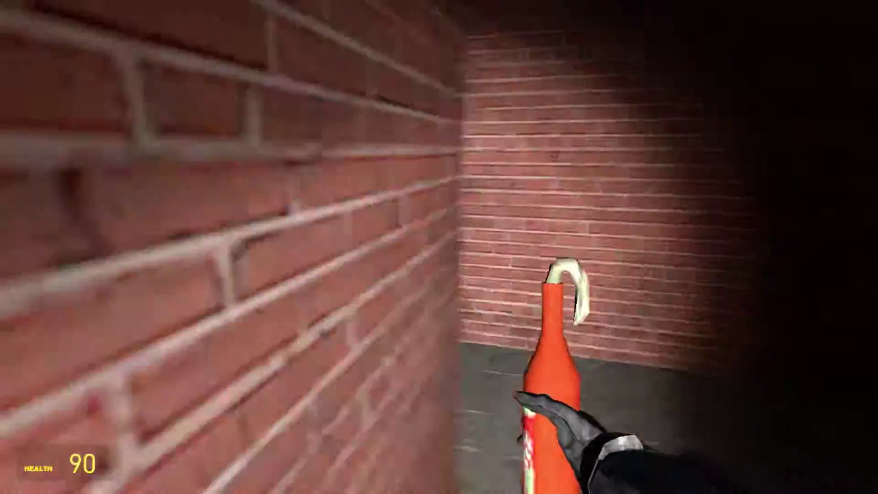
key("w")
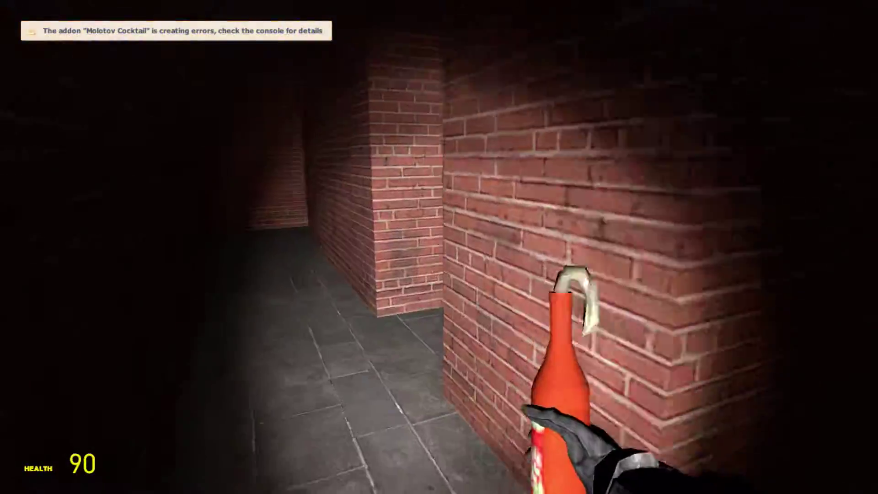
key("w")
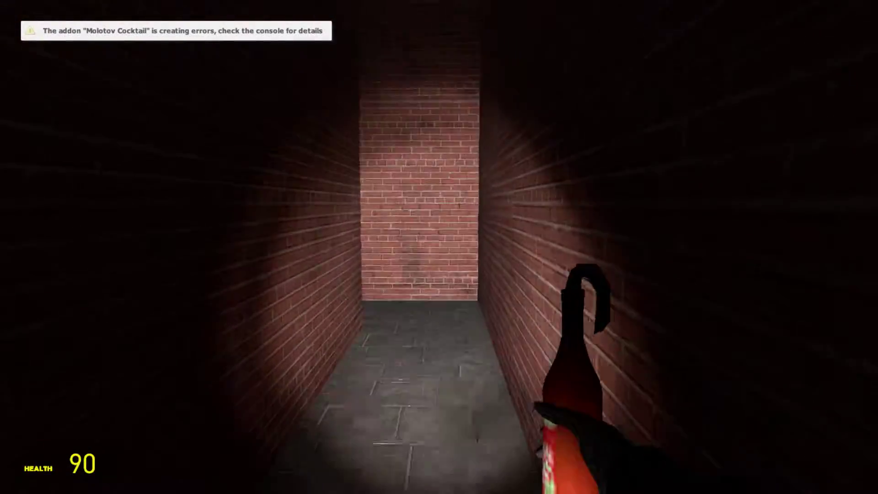
key("w")
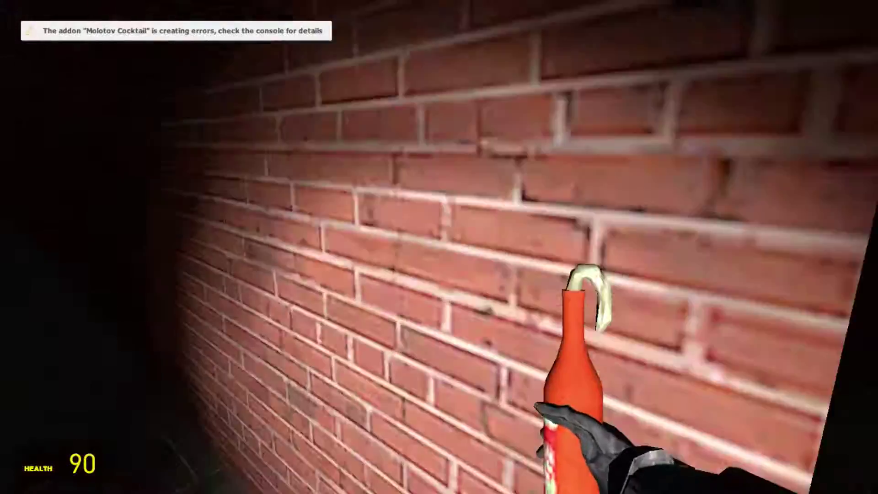
key("w")
key("q")
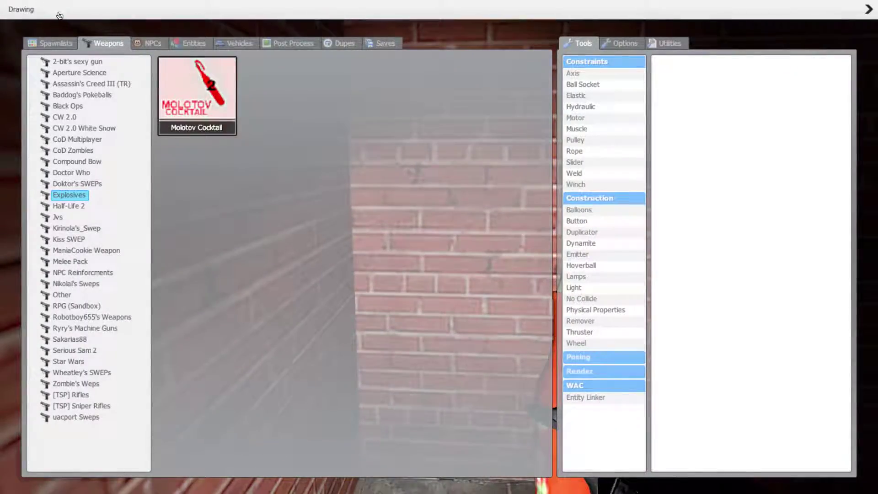
Step: Turn Disable Thinking off, then walk the dark corridors with the flashlight on
left_click(77, 28)
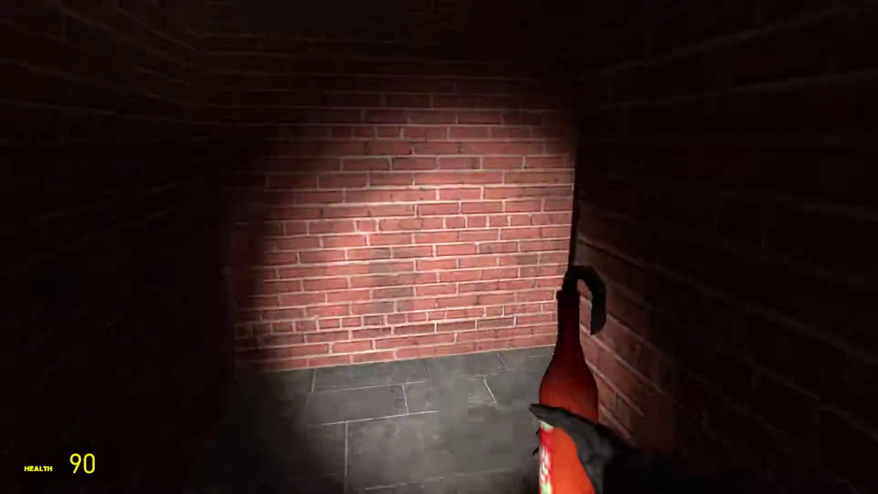
key("w")
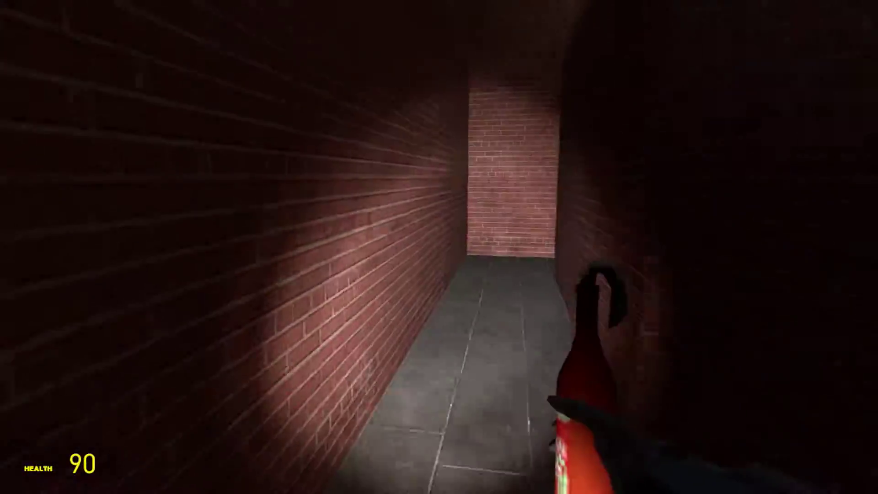
key("w")
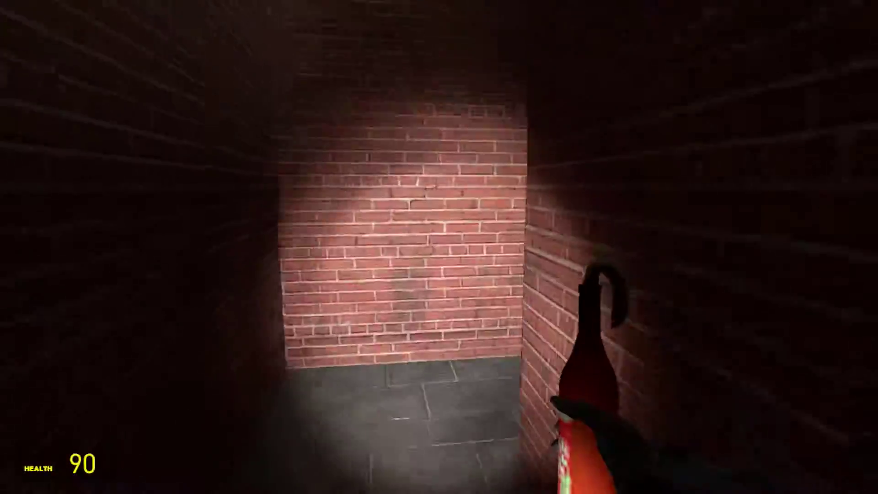
key("w")
key("w")
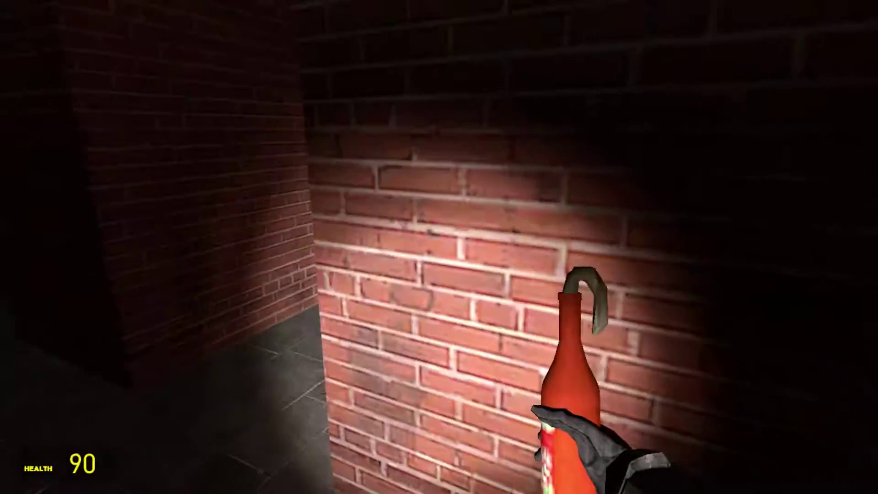
key("w")
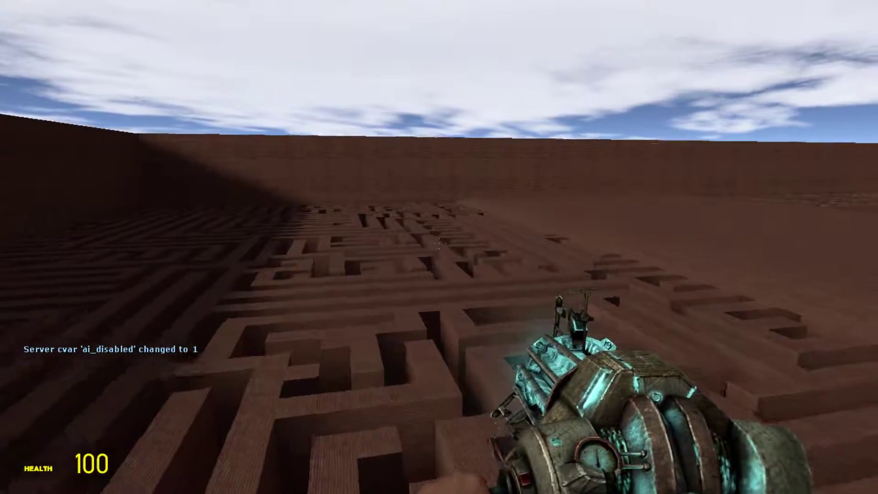
Step: Noclip over the maze wall tops down into a brick corridor near SpongeBob
key("w")
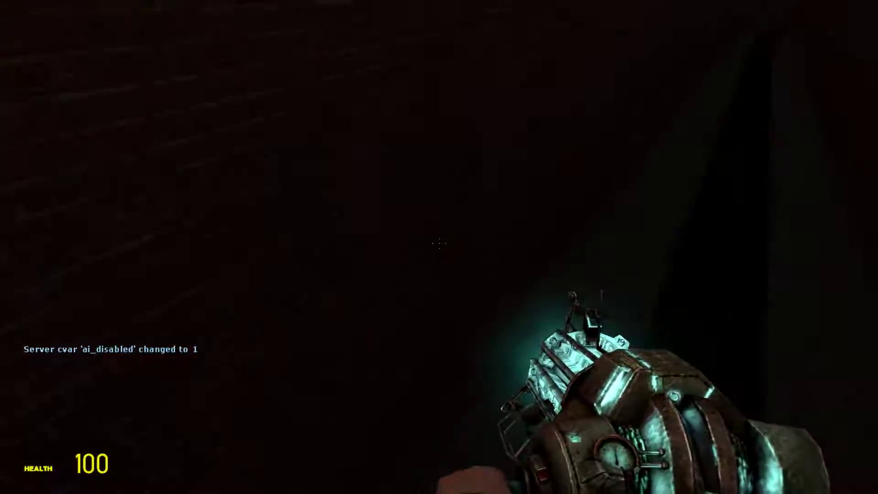
key("w")
key("w")
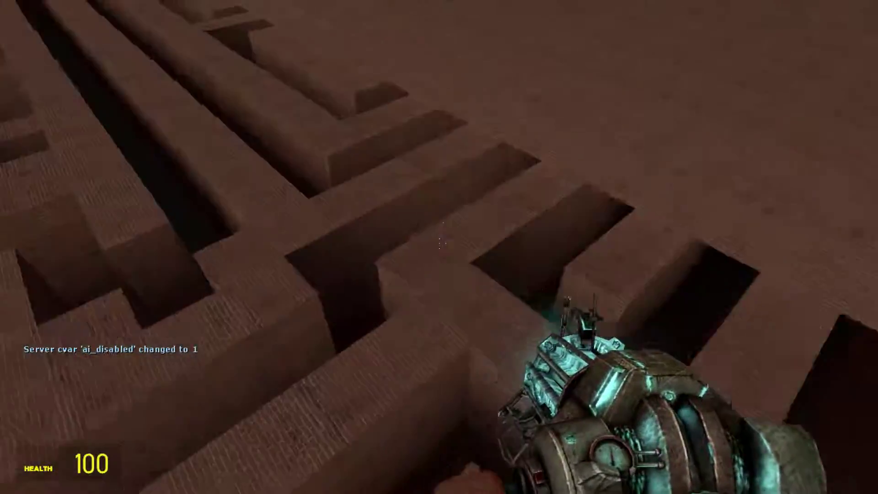
key("w")
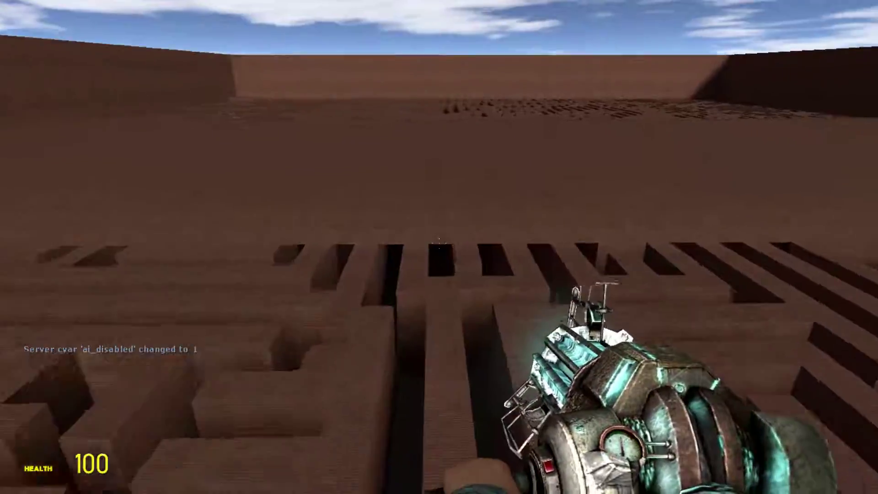
key("w")
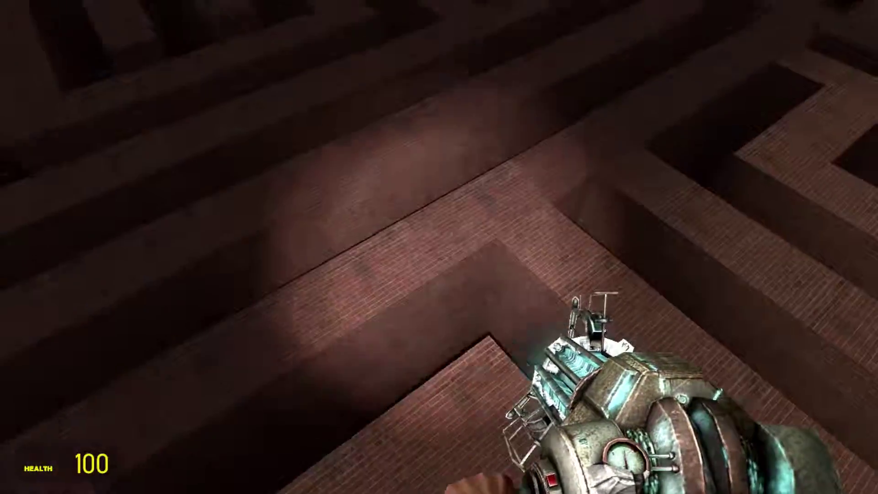
key("w")
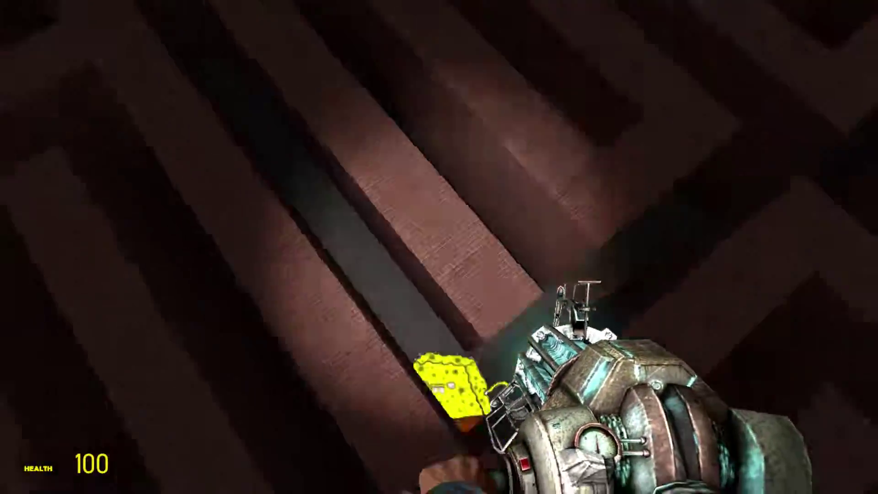
key("w")
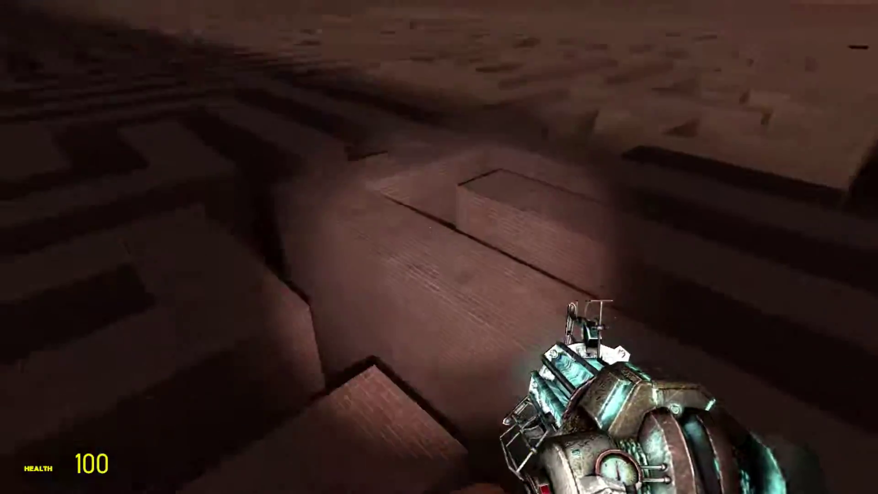
key("w")
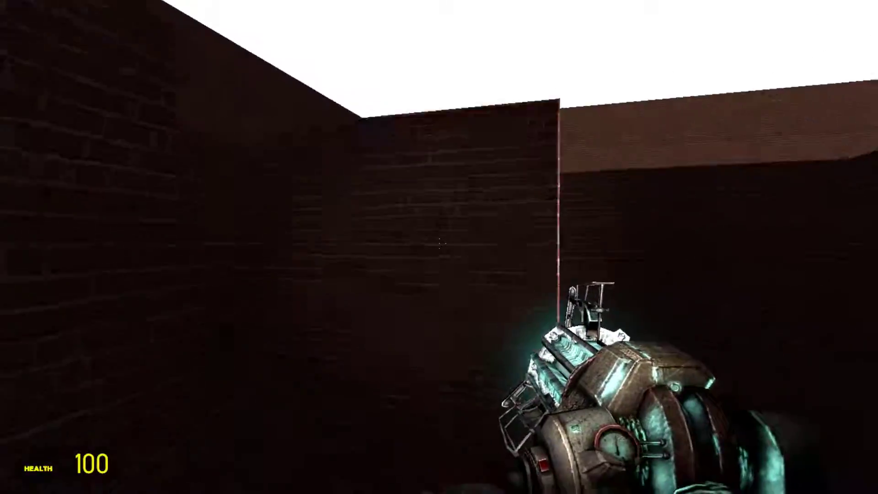
key("w")
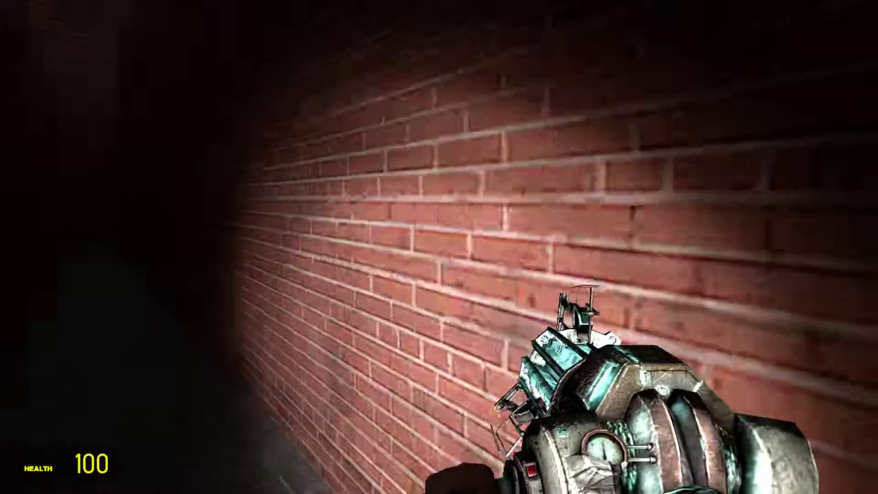
Step: Undo the two SpongeBob nextbots and rise back above the maze
key("z")
key("z")
key("v")
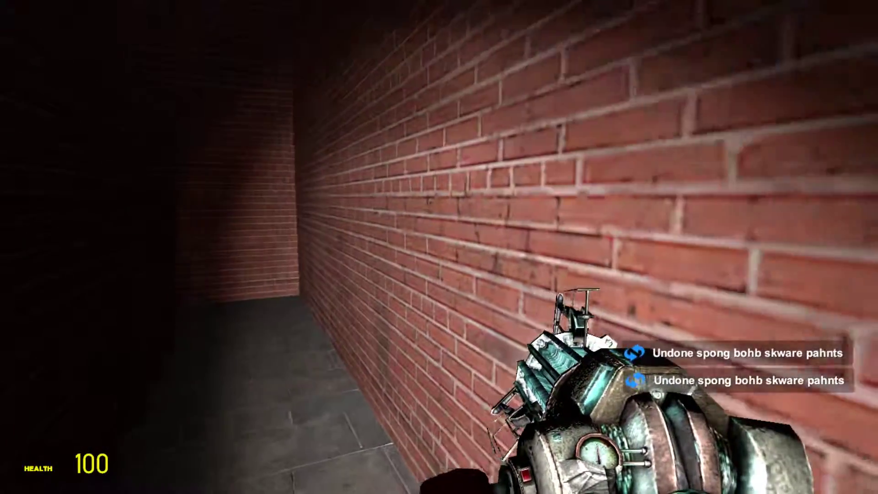
key("w")
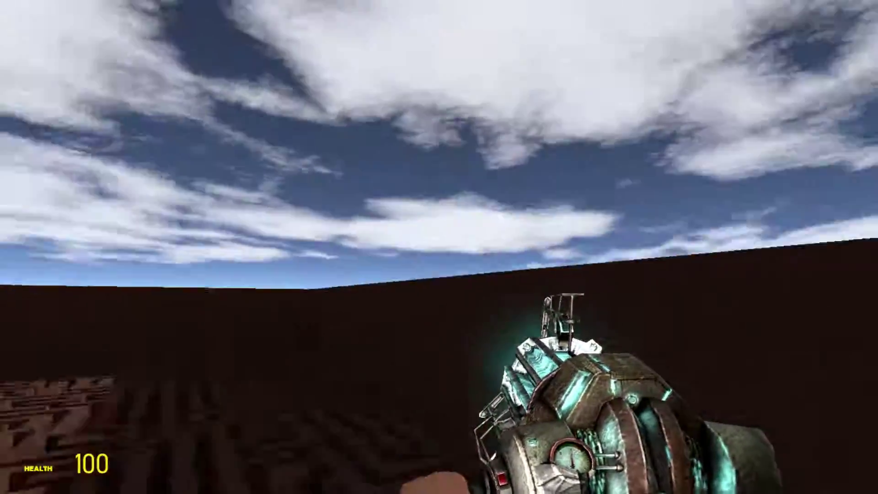
Step: Pause the game and switch to Desktop 2 through Mission Control
key("Escape")
key("ctrl+Up")
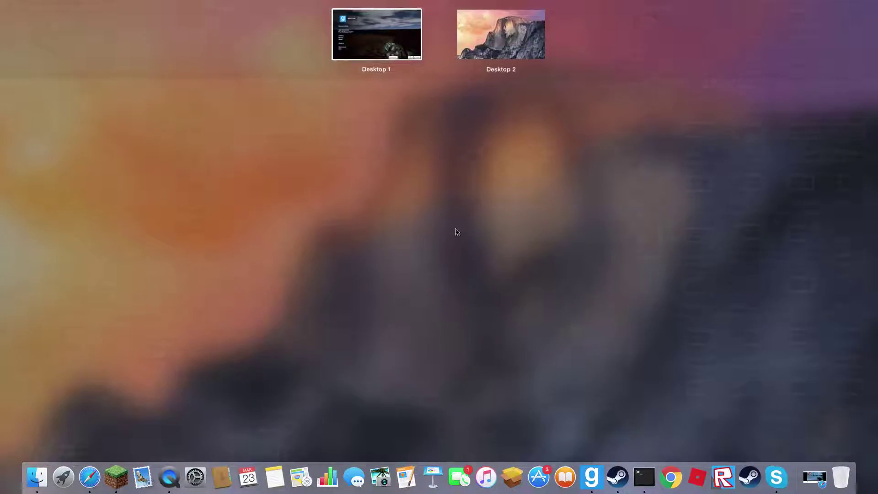
left_click(510, 56)
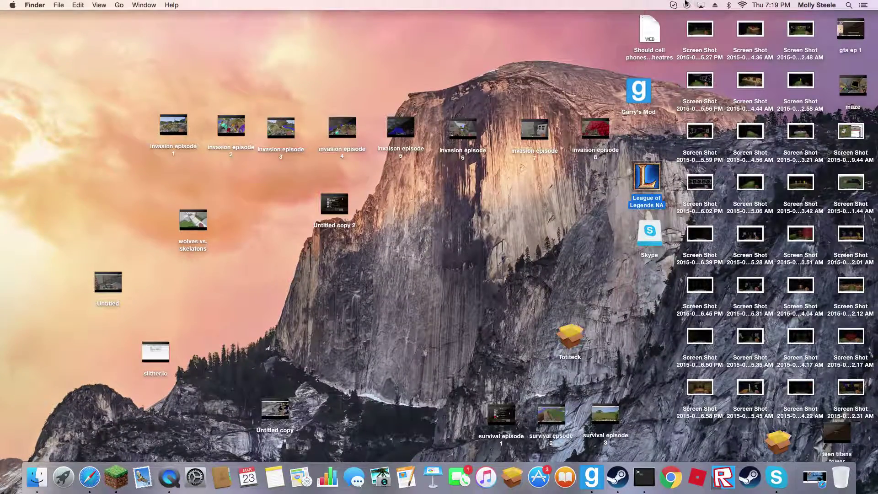